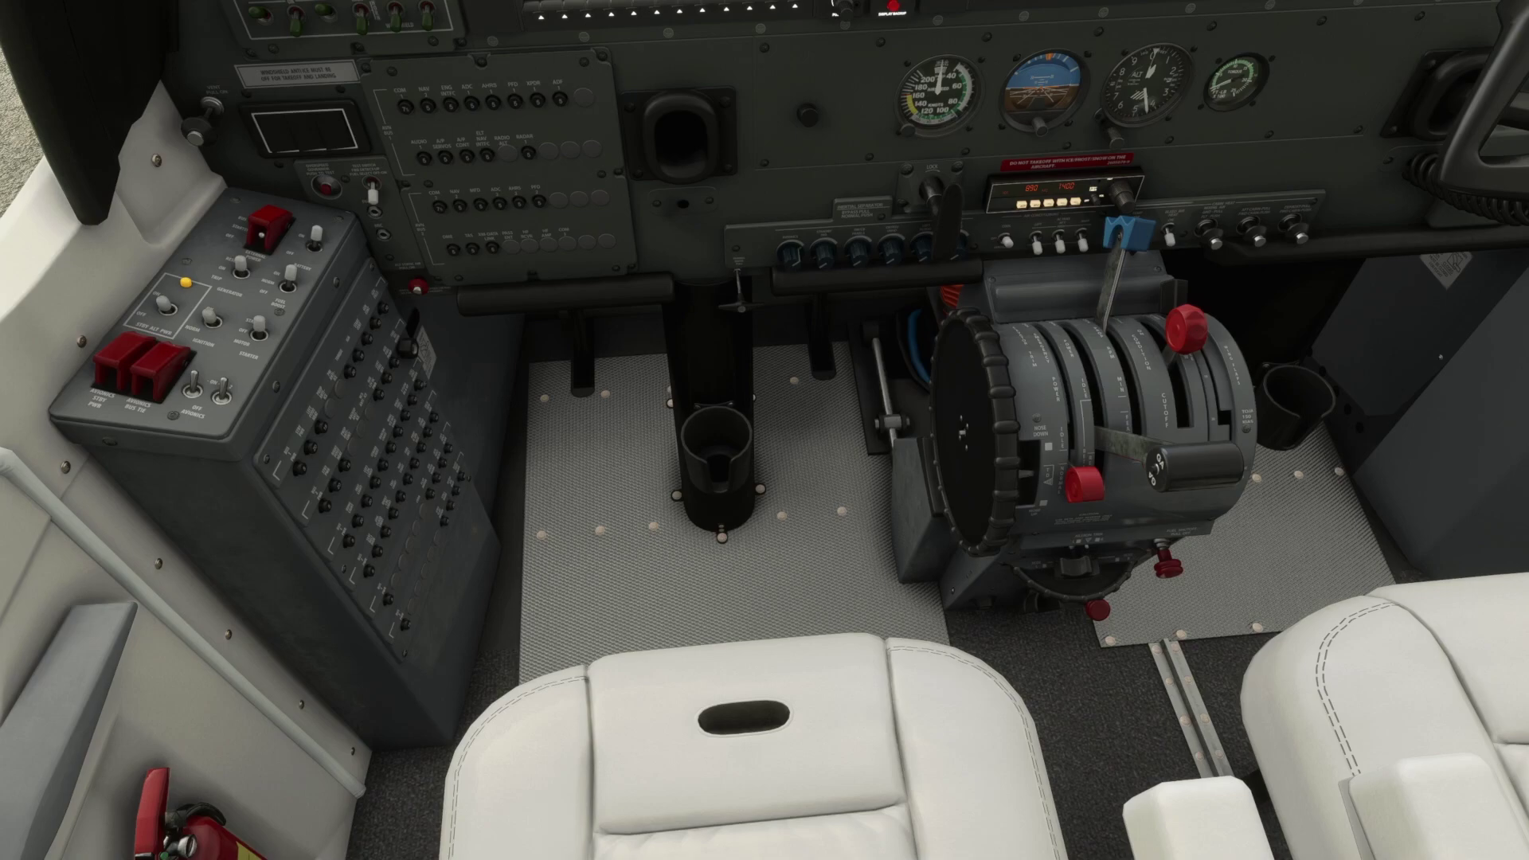
Open the simulator's controls options and show the vJoy device that uses the VJOY SPAD DEV2 profile
{"action": "key", "text": "Escape"}
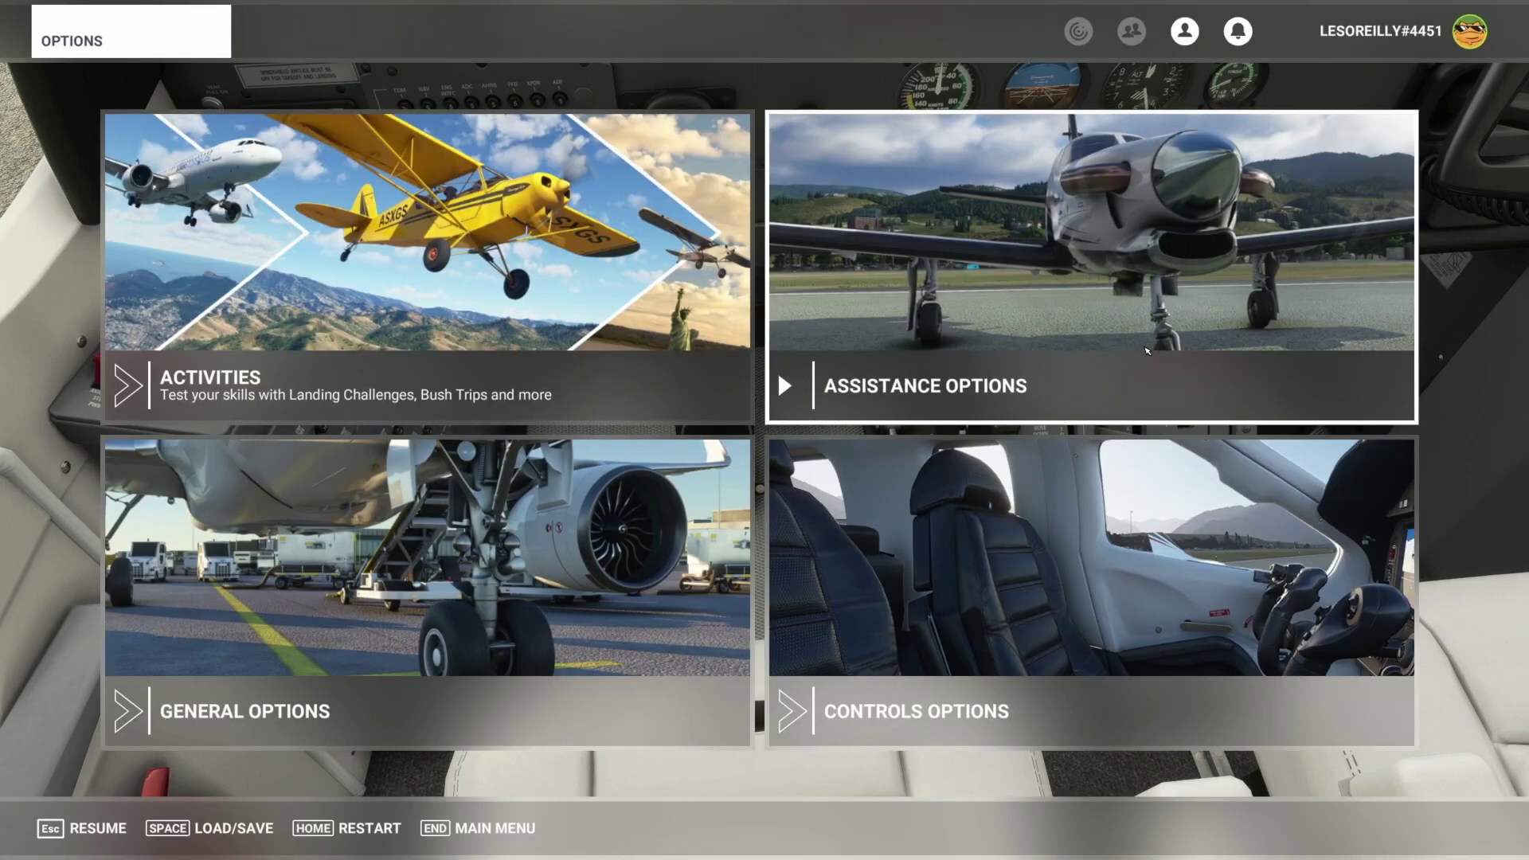
{"action": "left_click", "coordinate": [1021, 699]}
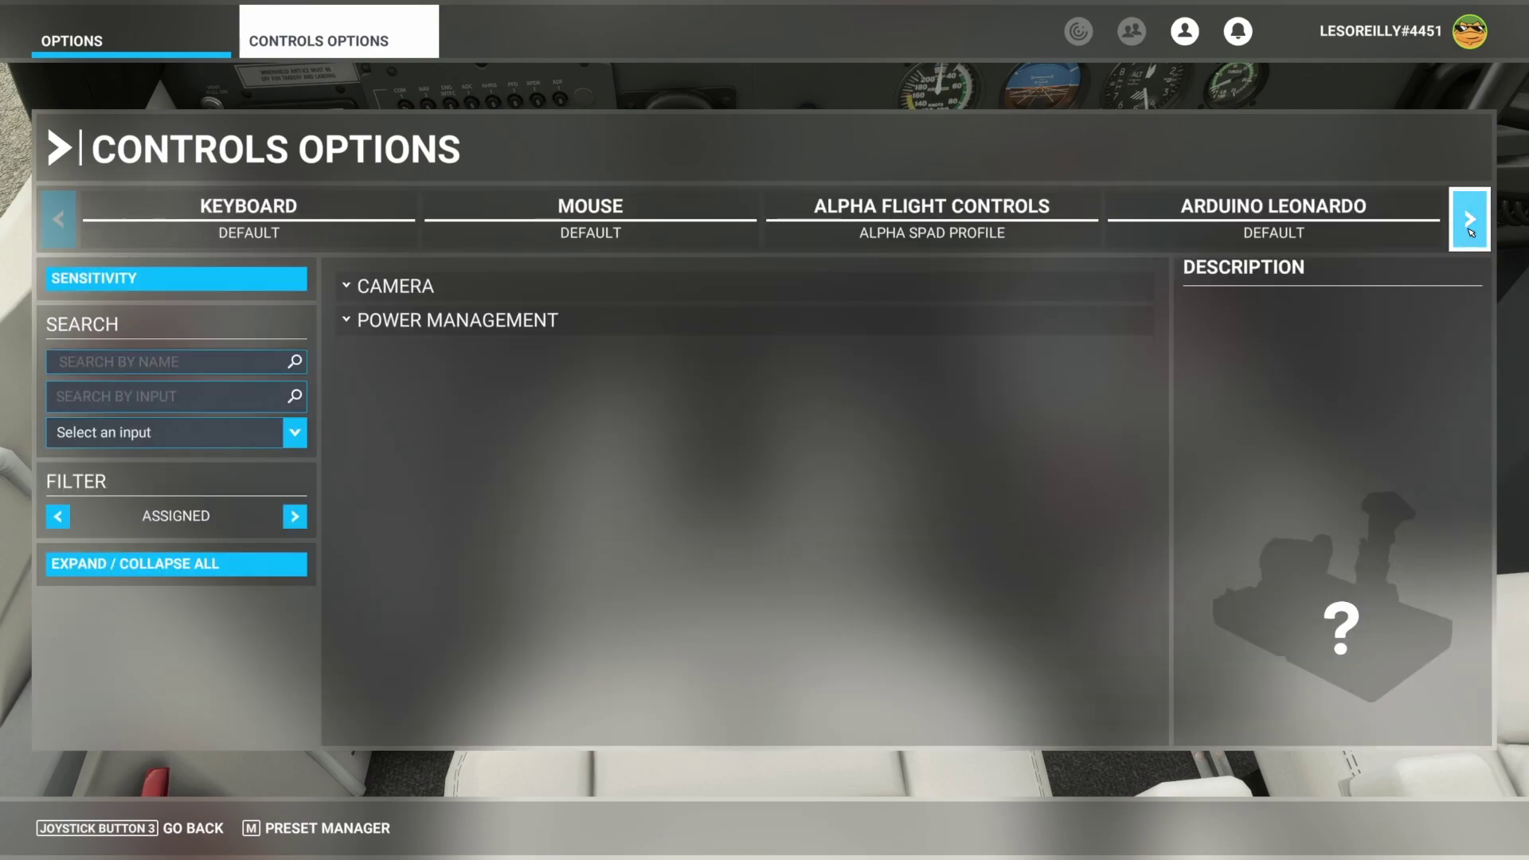
{"action": "left_click", "coordinate": [1469, 231]}
{"action": "left_click", "coordinate": [1469, 227]}
{"action": "left_click", "coordinate": [1469, 227]}
{"action": "left_click", "coordinate": [1469, 229]}
{"action": "left_click", "coordinate": [1469, 230]}
{"action": "left_click", "coordinate": [1470, 229]}
{"action": "left_click", "coordinate": [1470, 230]}
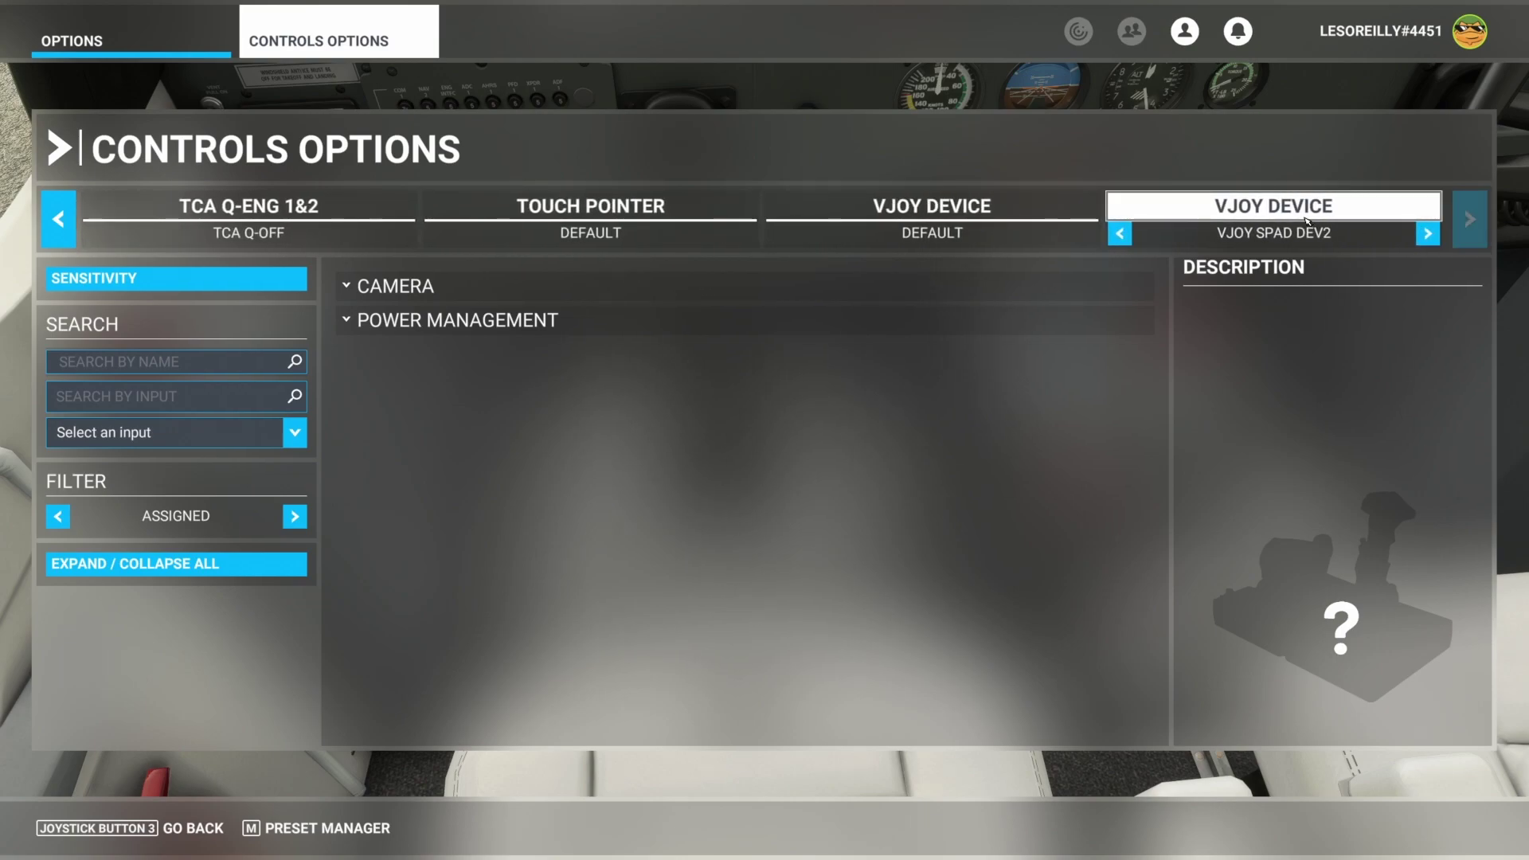
Examine the Power Management condition lever bindings, first the assigned ones and also the complete list with unassigned commands
{"action": "left_click", "coordinate": [451, 319]}
{"action": "left_click", "coordinate": [477, 350]}
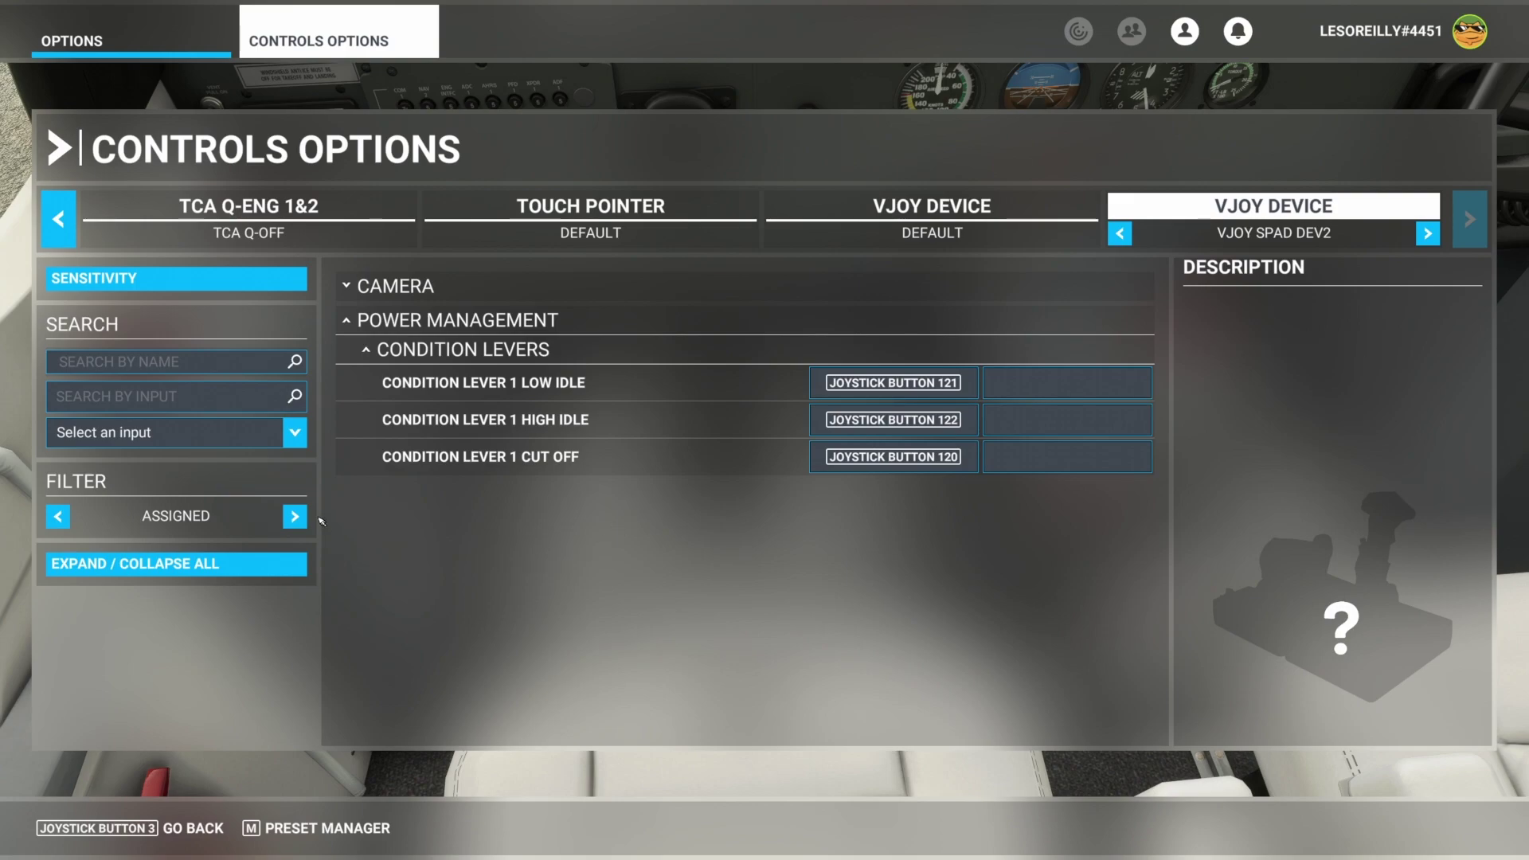
{"action": "left_click", "coordinate": [294, 516]}
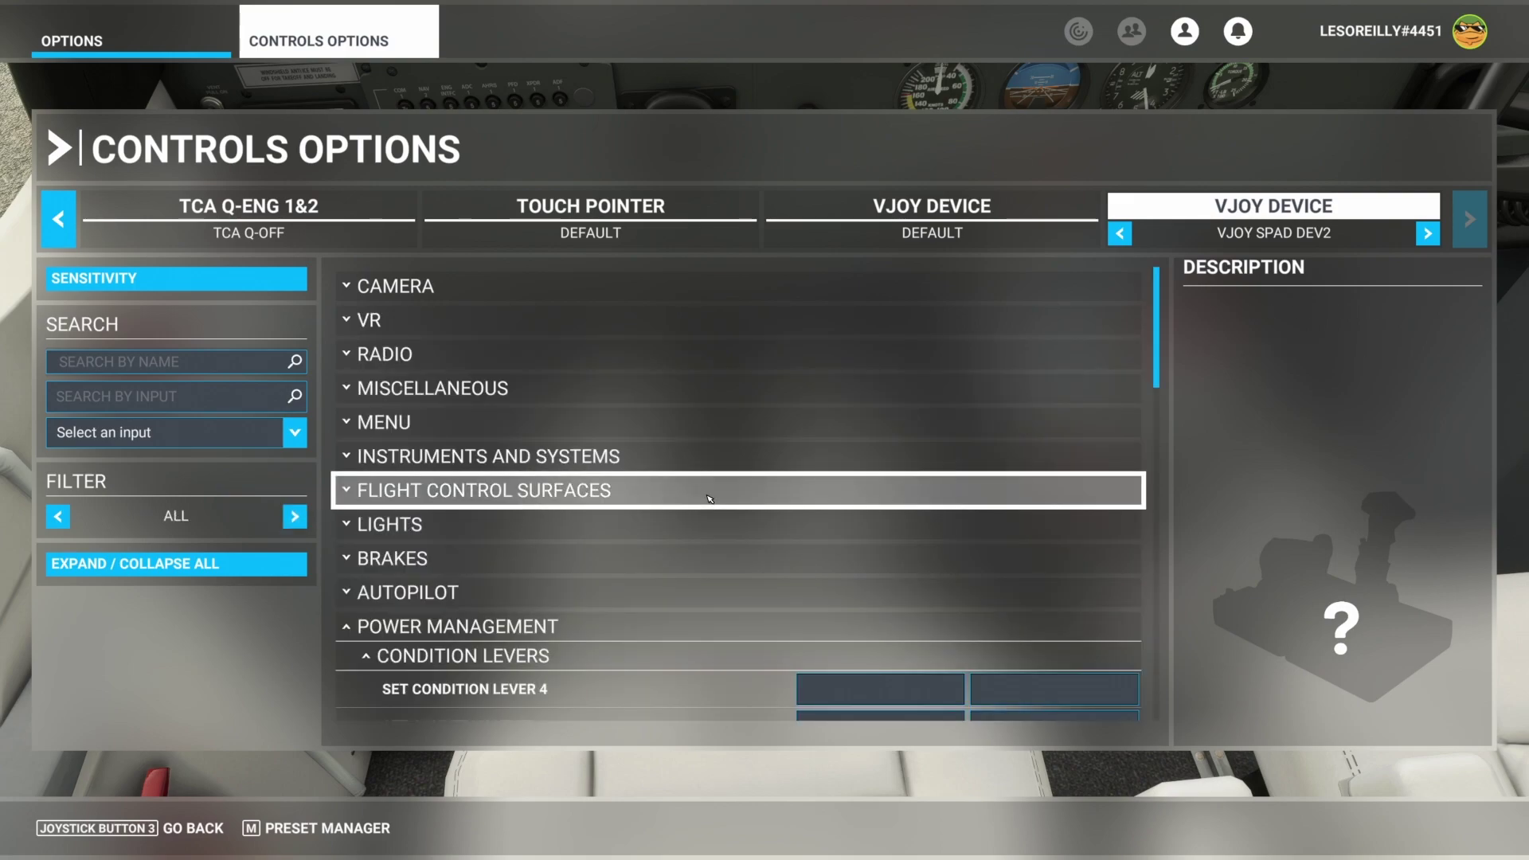
{"action": "scroll", "coordinate": [708, 500], "scroll_direction": "down", "scroll_amount": 3}
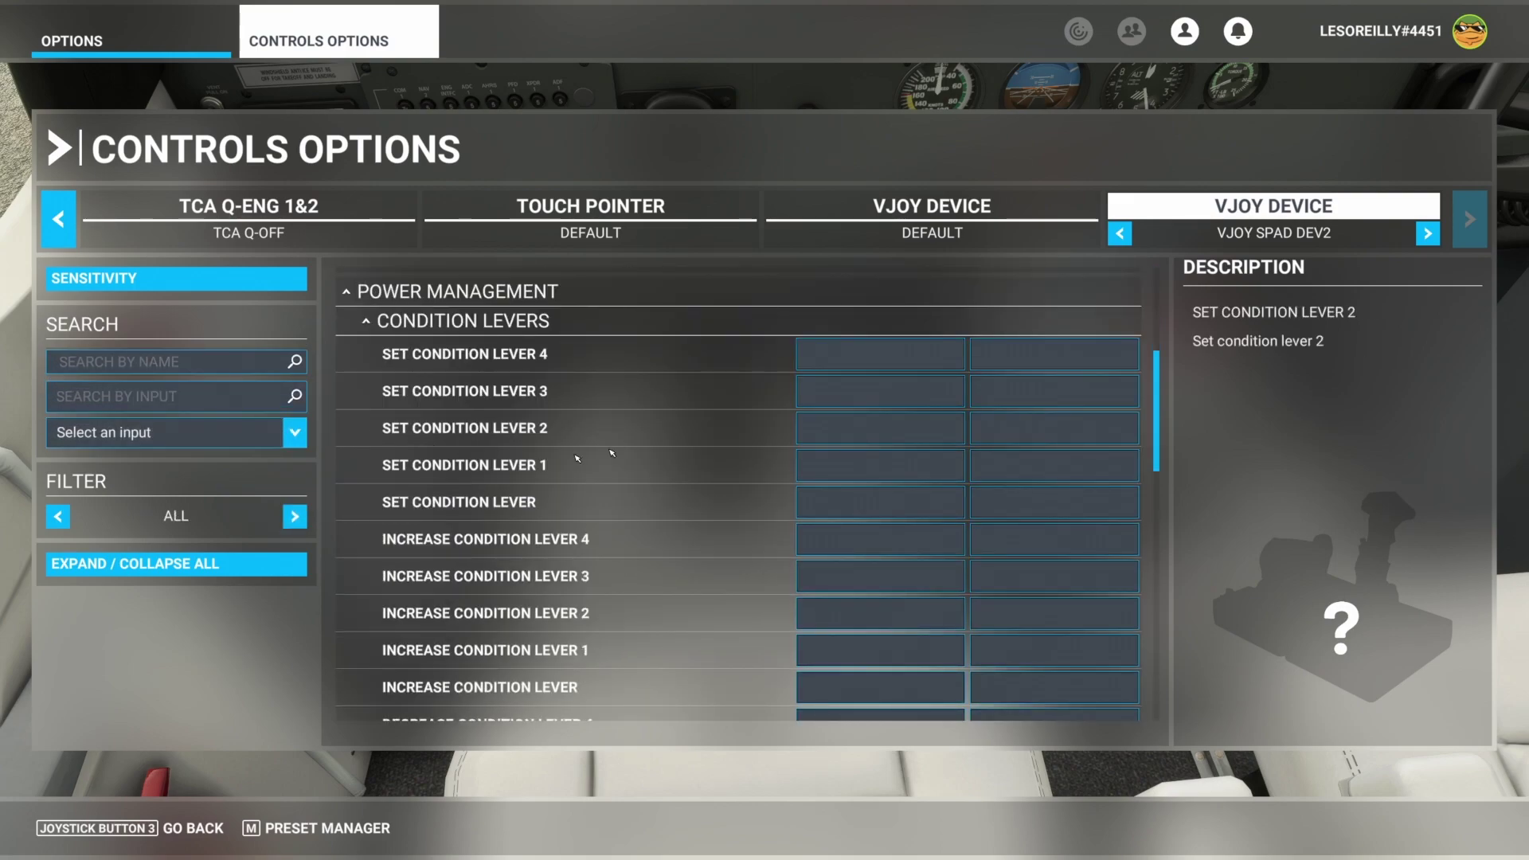
{"action": "scroll", "coordinate": [670, 483], "scroll_direction": "down", "scroll_amount": 5}
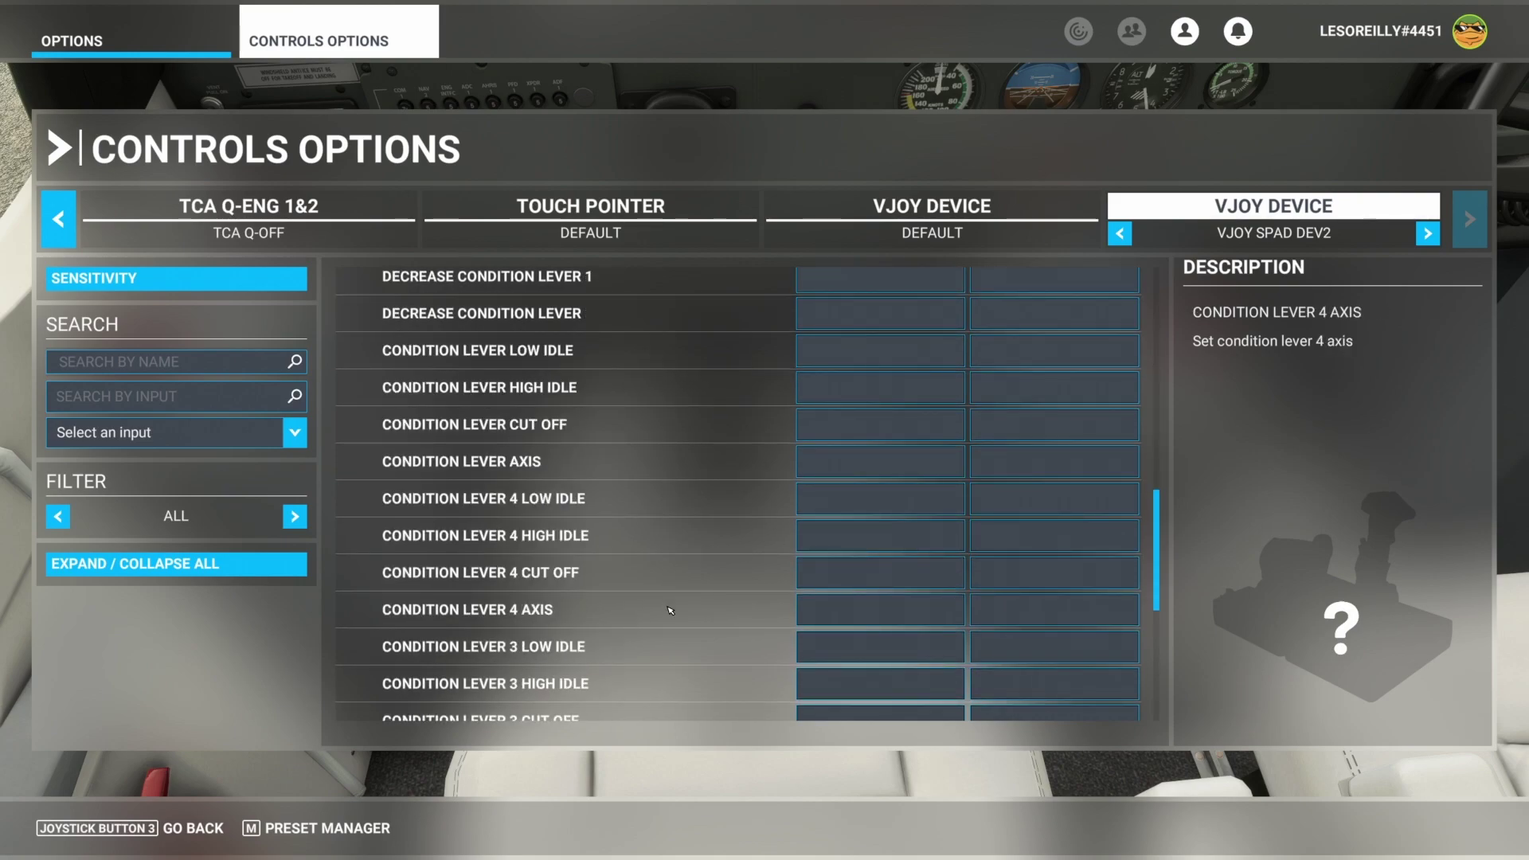
{"action": "scroll", "coordinate": [647, 605], "scroll_direction": "down", "scroll_amount": 4}
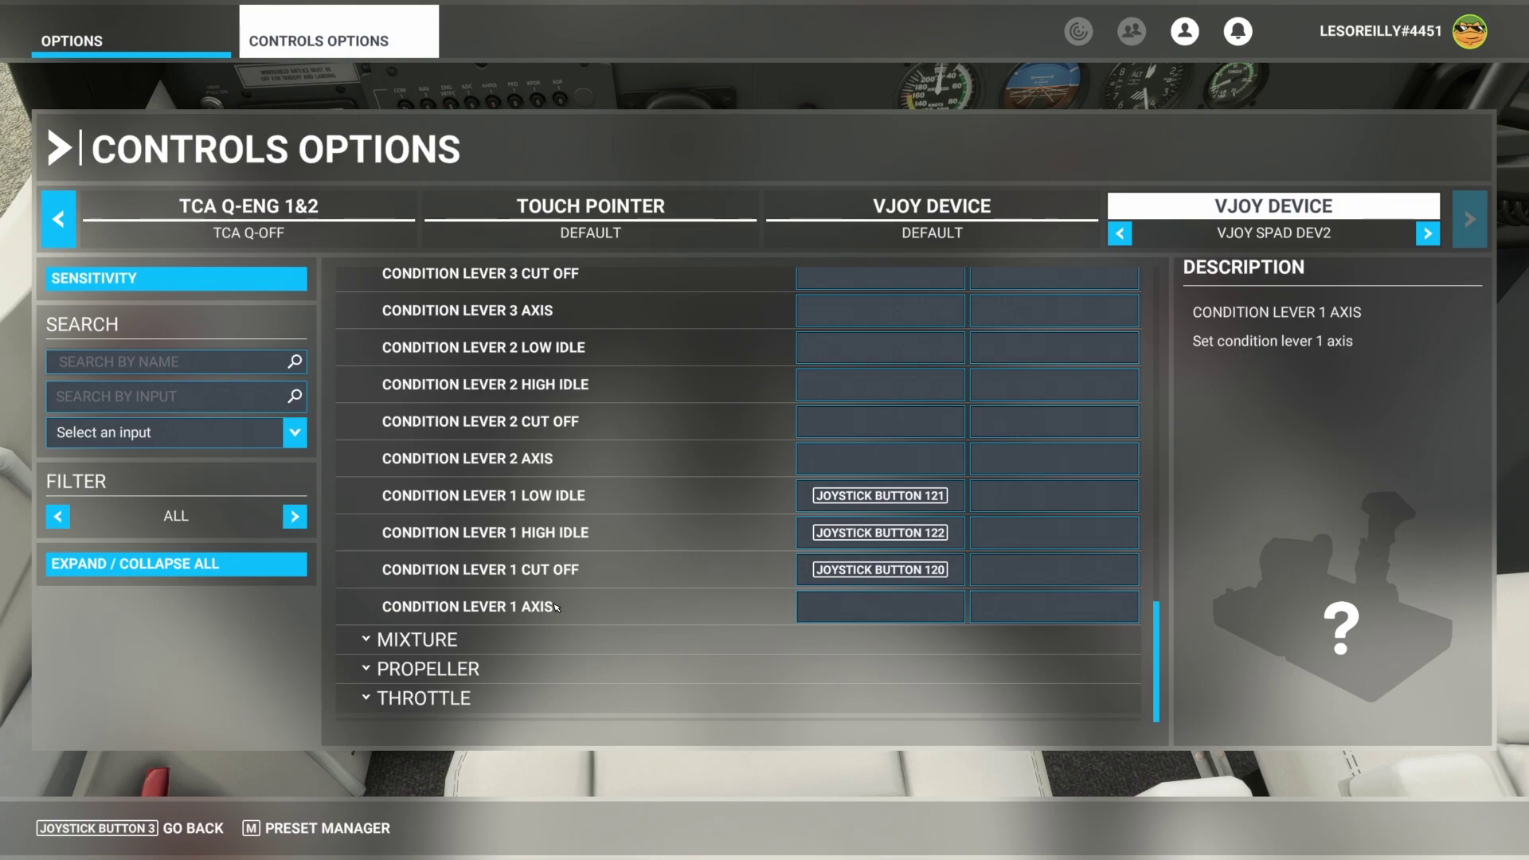
{"action": "scroll", "coordinate": [625, 534], "scroll_direction": "up", "scroll_amount": 3}
{"action": "scroll", "coordinate": [625, 534], "scroll_direction": "up", "scroll_amount": 2}
{"action": "scroll", "coordinate": [624, 535], "scroll_direction": "down", "scroll_amount": 5}
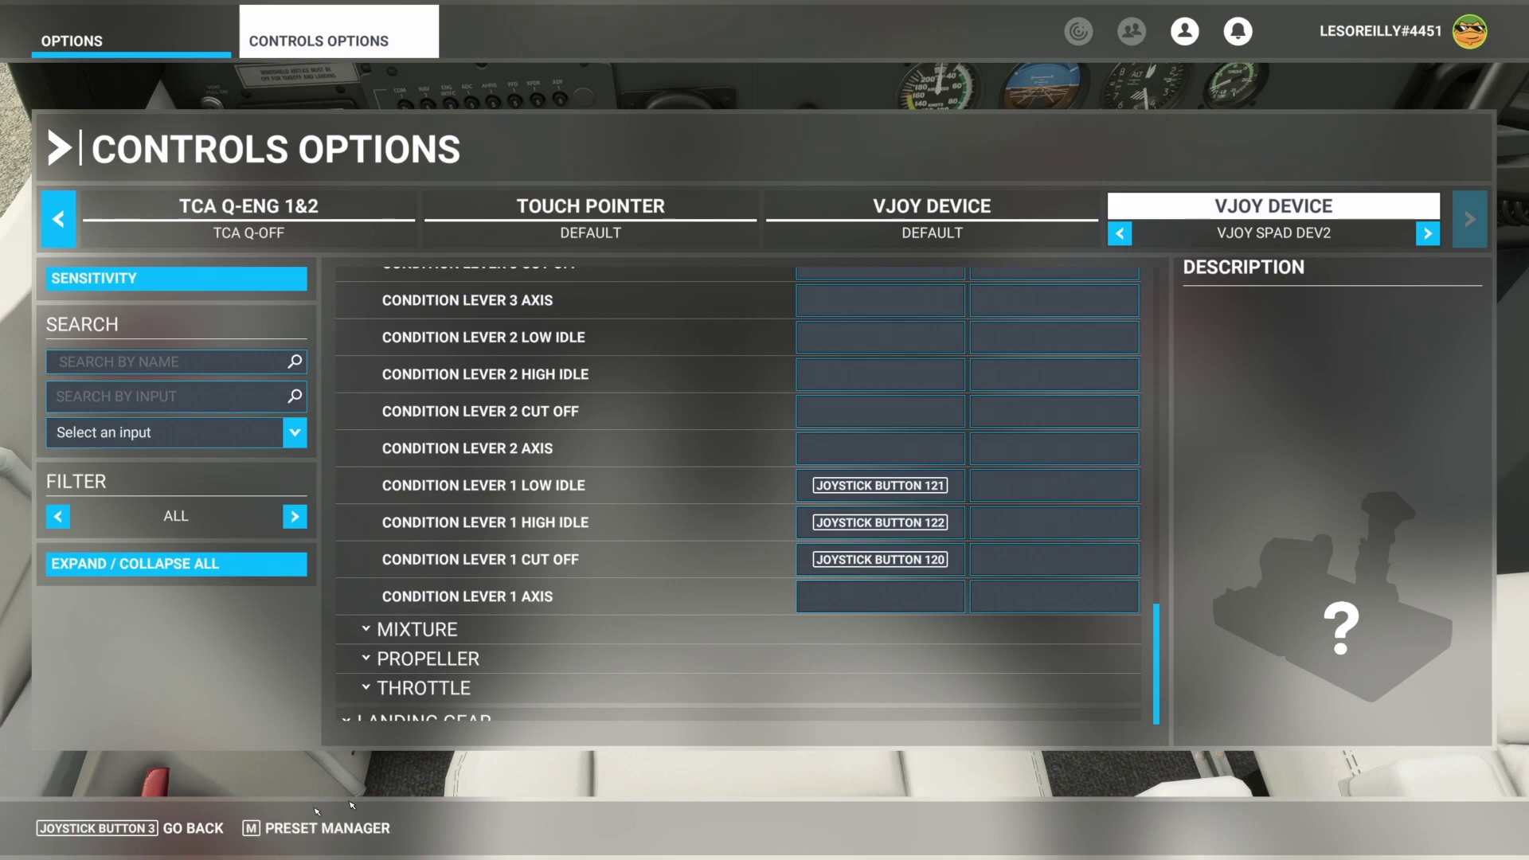
Resume the flight and move the condition lever through its positions in the cockpit
{"action": "left_click", "coordinate": [201, 831]}
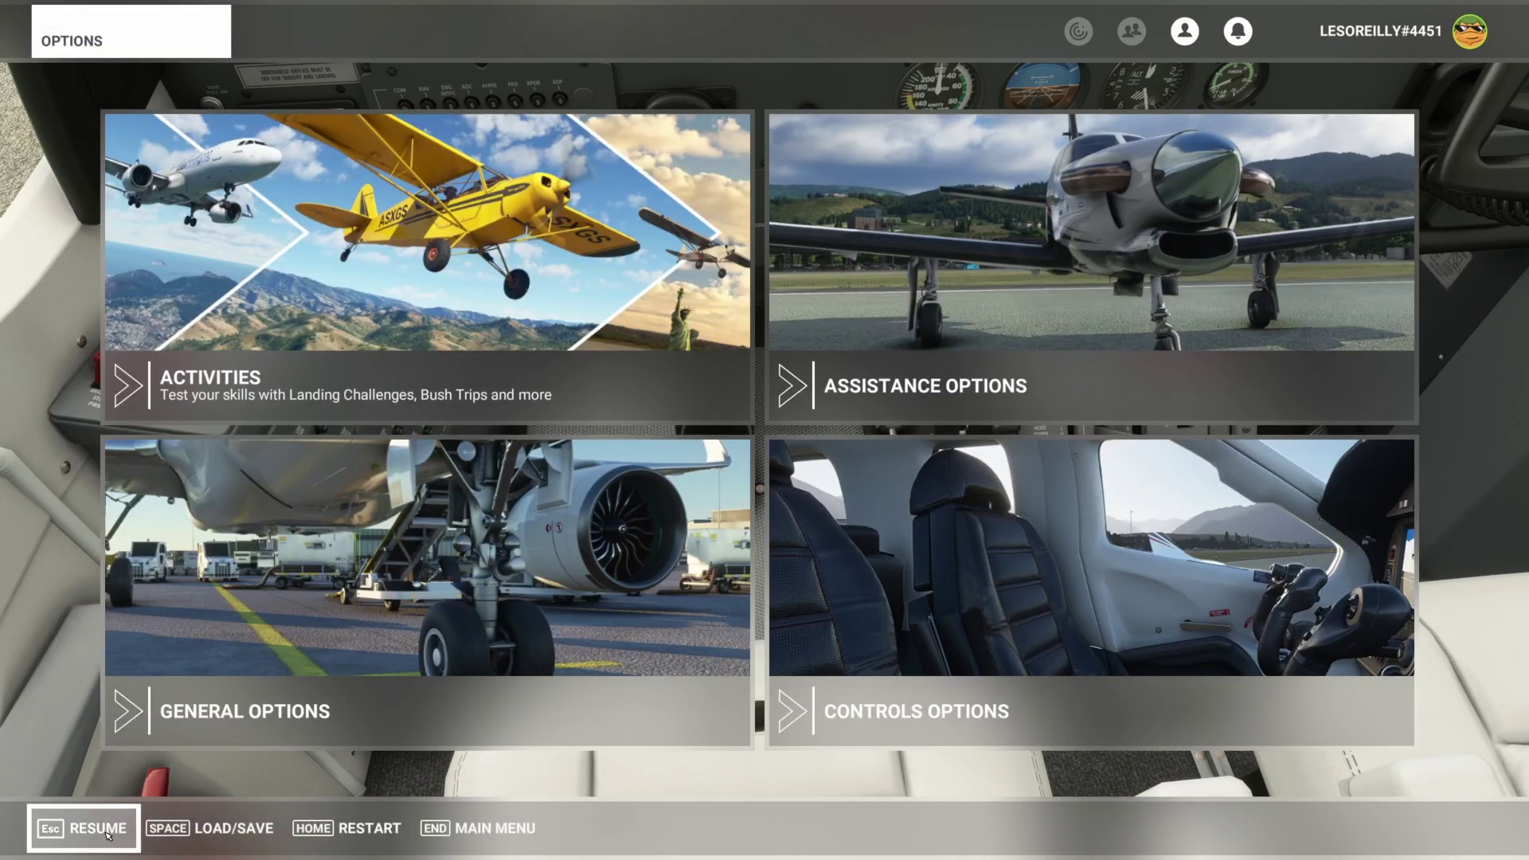
{"action": "left_click", "coordinate": [108, 836]}
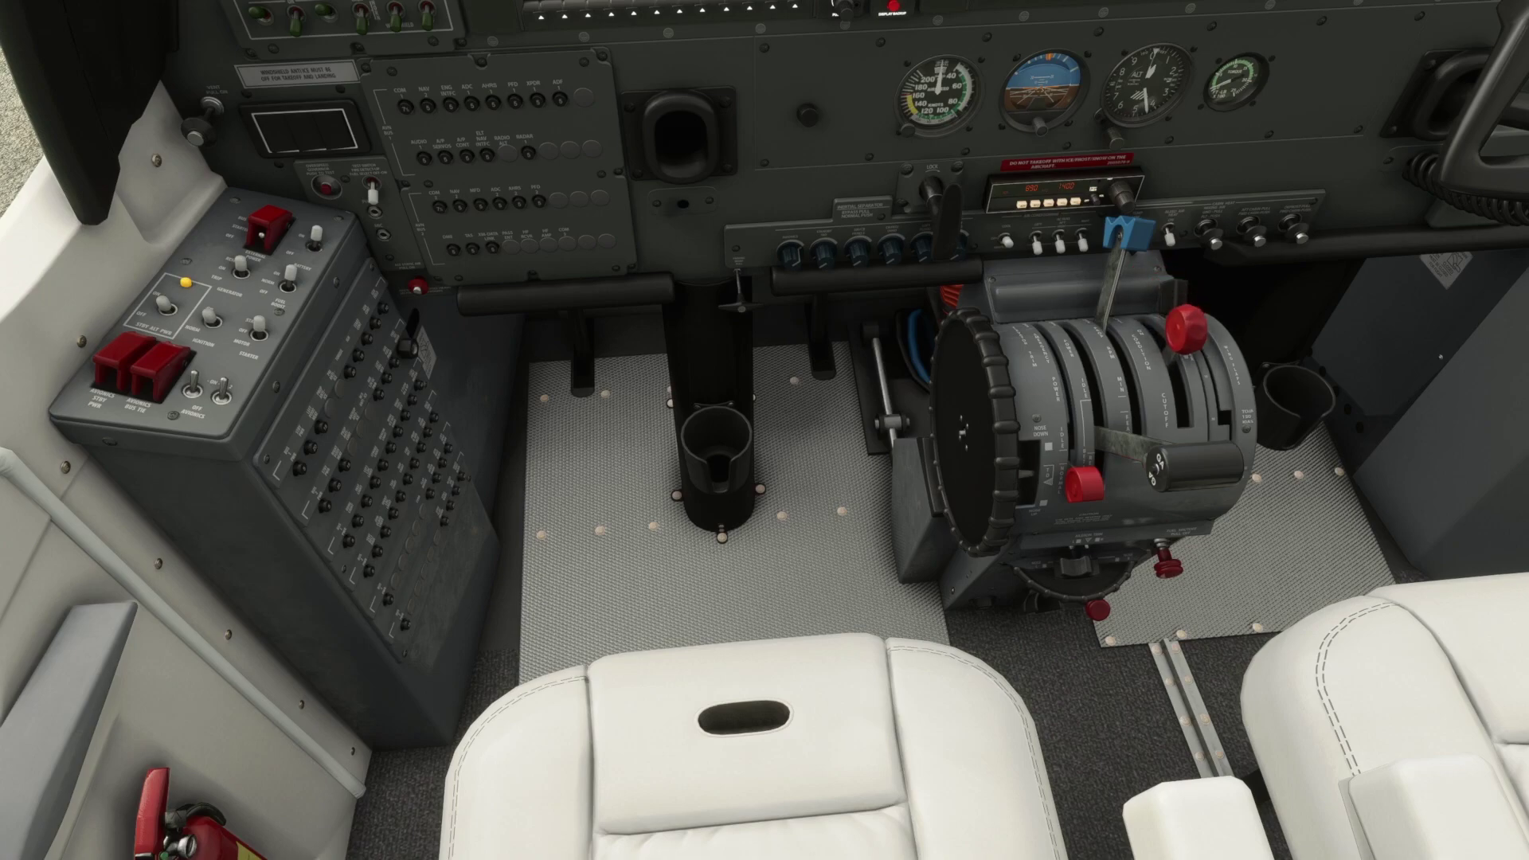
{"action": "key", "text": "ctrl+shift+F3"}
{"action": "key", "text": "ctrl+shift+F2"}
{"action": "key", "text": "ctrl+shift+F2"}
{"action": "key", "text": "ctrl+shift+F4"}
{"action": "key", "text": "ctrl+shift+F3"}
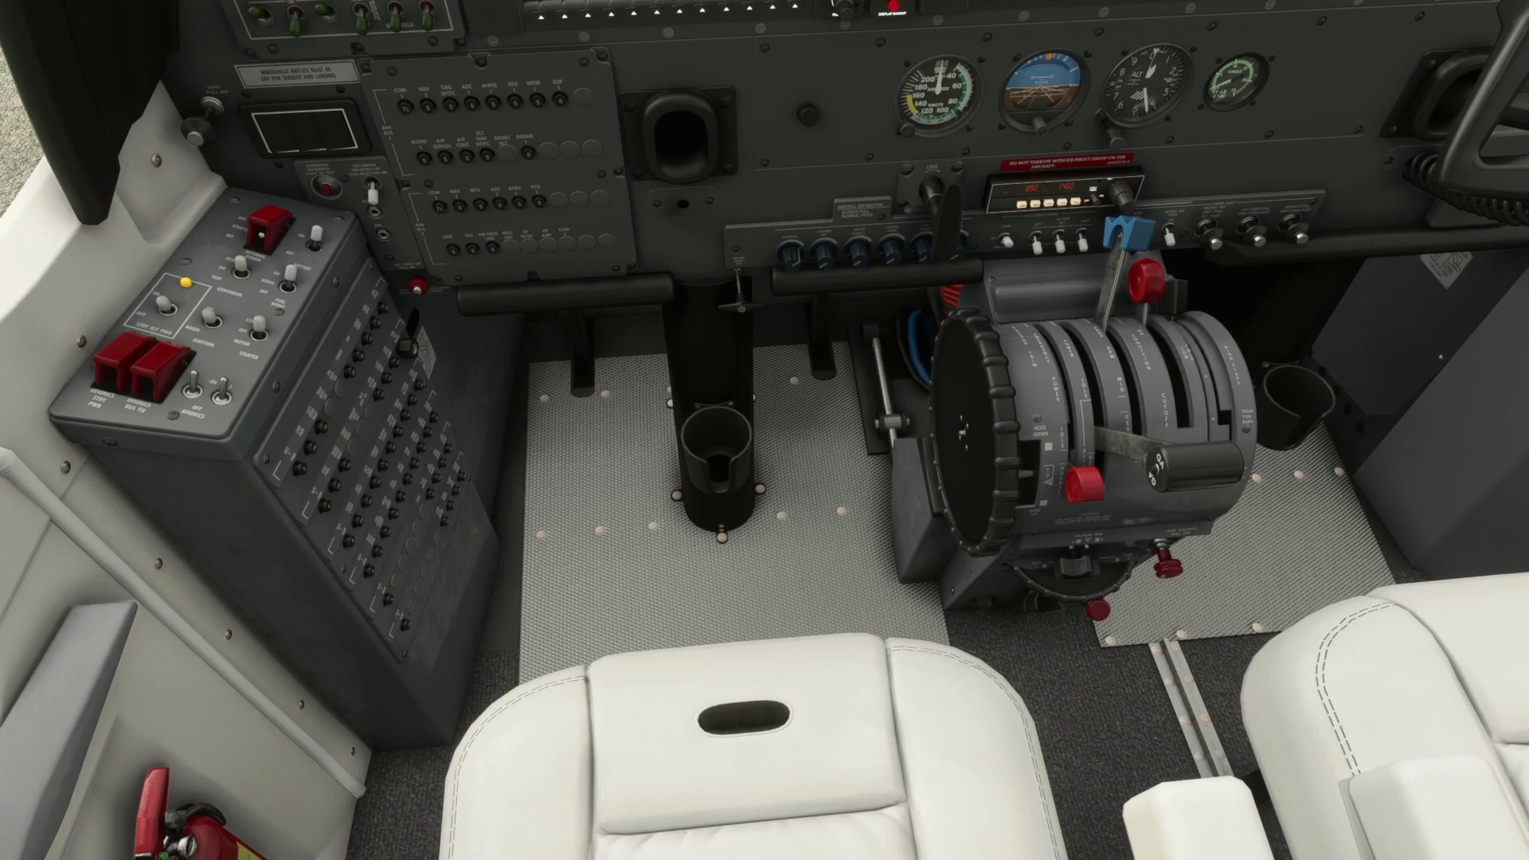
{"action": "key", "text": "ctrl+space"}
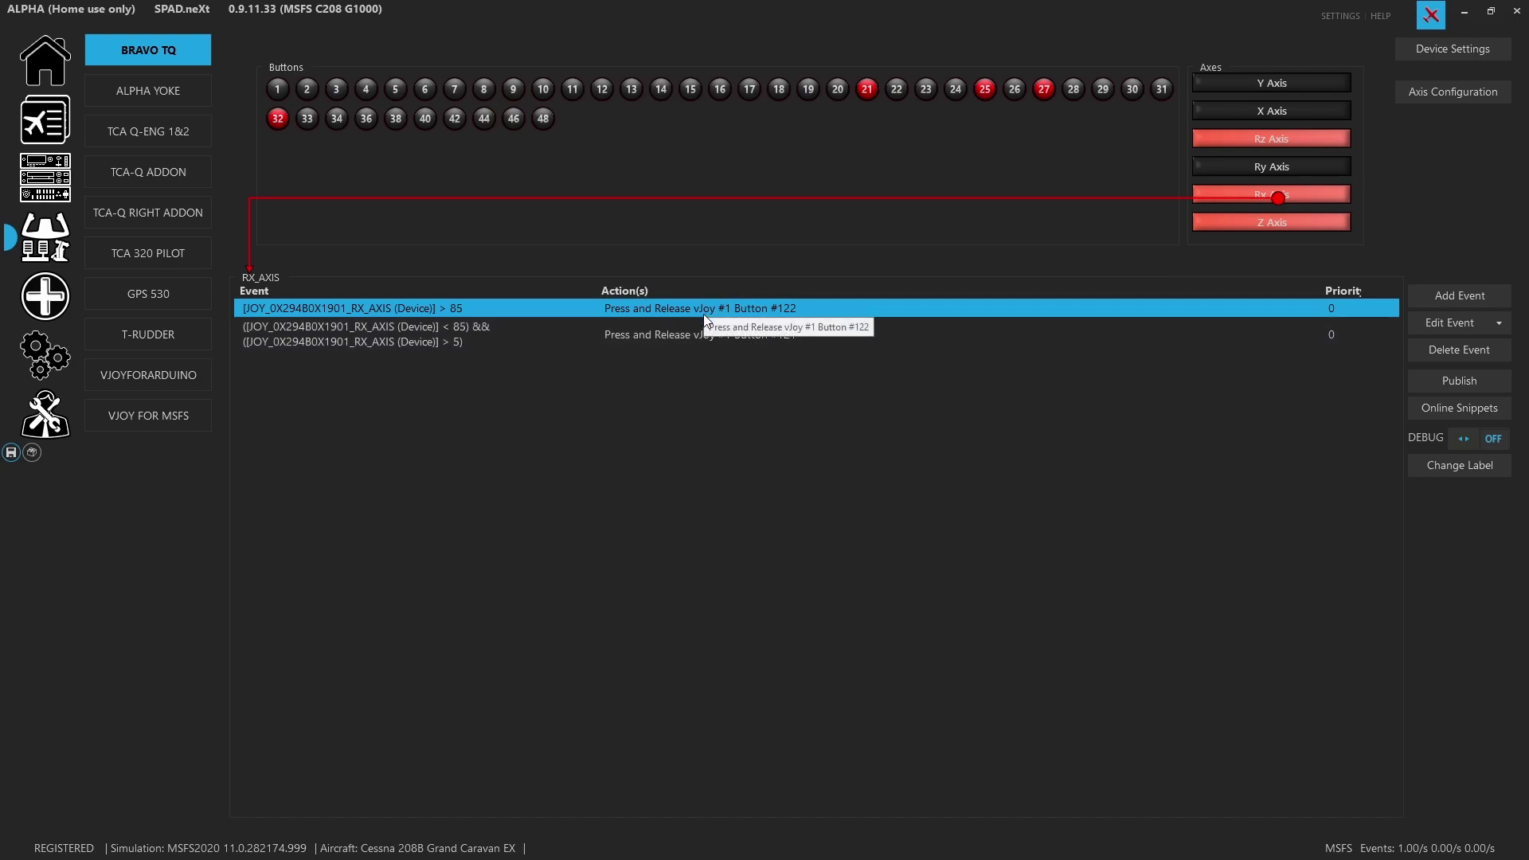
Add a scripted event to the BRAVO TQ Rx axis with JOY_0X294B0X1901_RX_AXIS as its condition's data source
{"action": "left_click", "coordinate": [1459, 296]}
{"action": "left_click", "coordinate": [682, 441]}
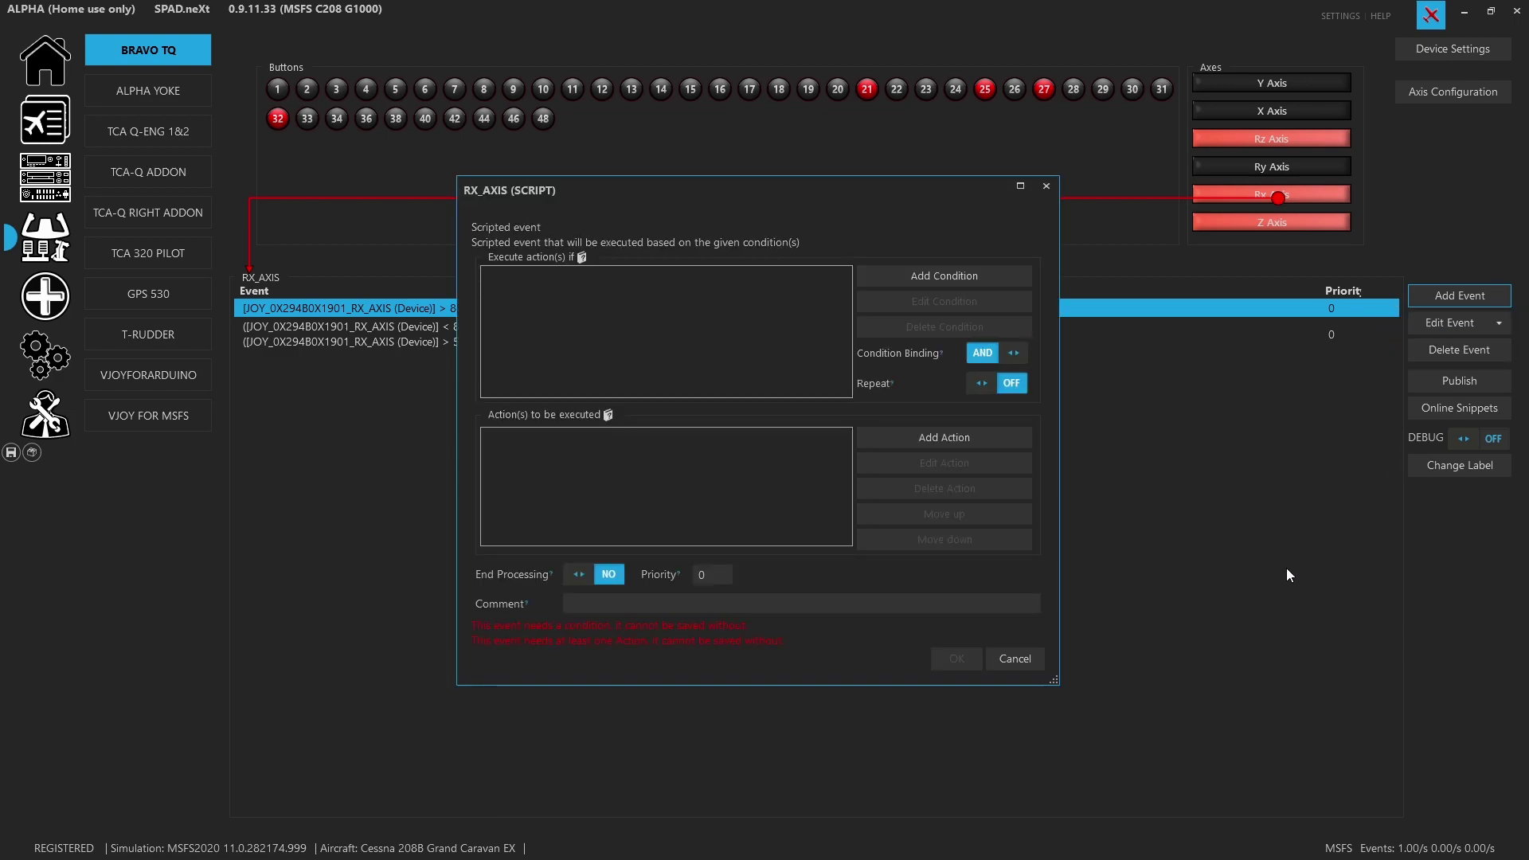
{"action": "left_click", "coordinate": [949, 279]}
{"action": "left_click", "coordinate": [806, 359]}
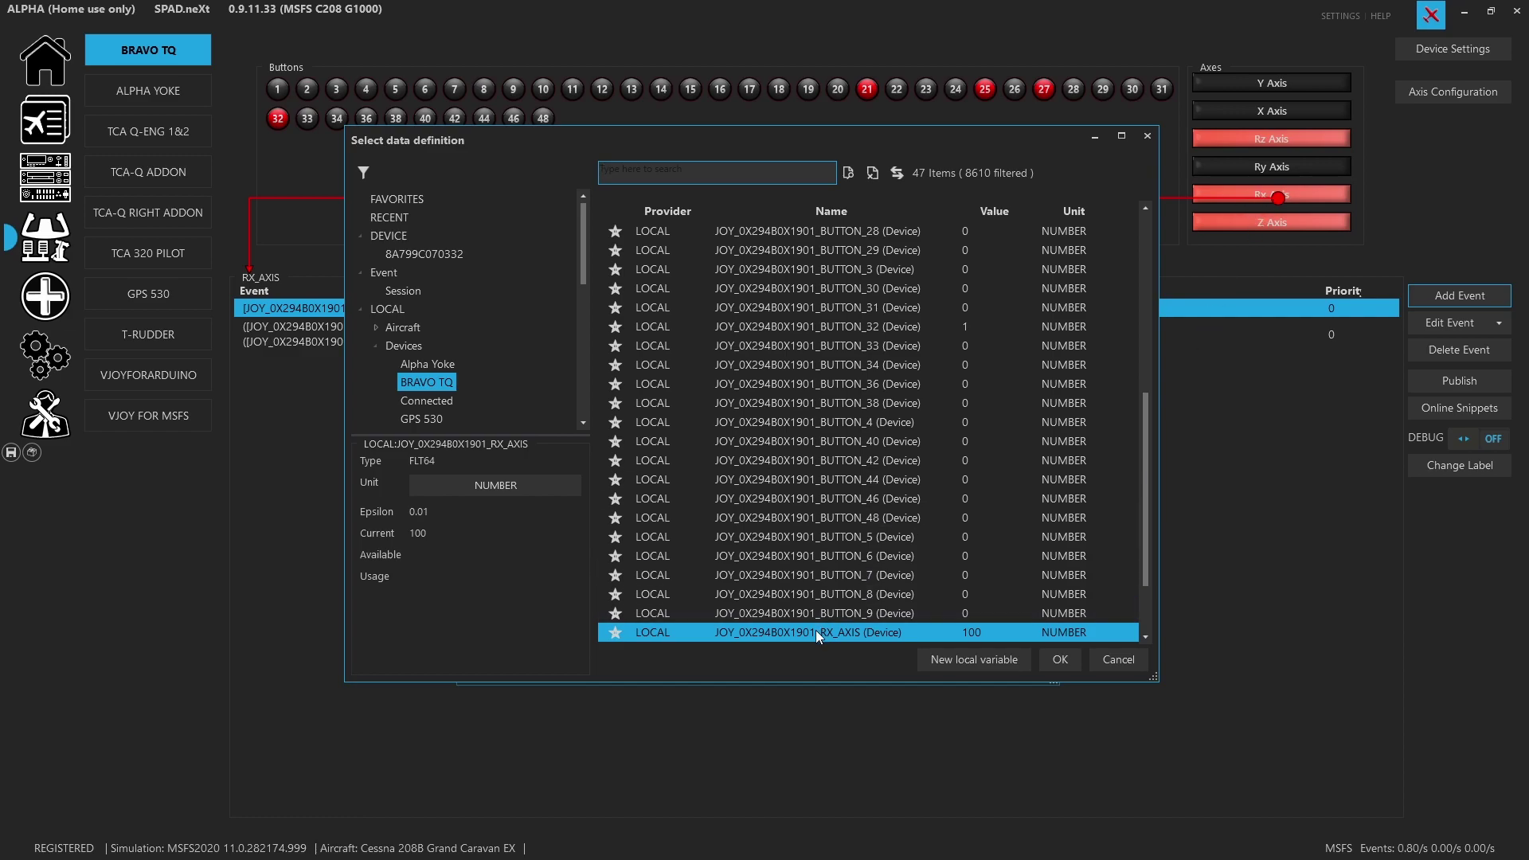
{"action": "left_click", "coordinate": [857, 631]}
{"action": "double_click", "coordinate": [860, 629]}
Define the condition as the Rx axis value being greater than 85
{"action": "left_click", "coordinate": [742, 401]}
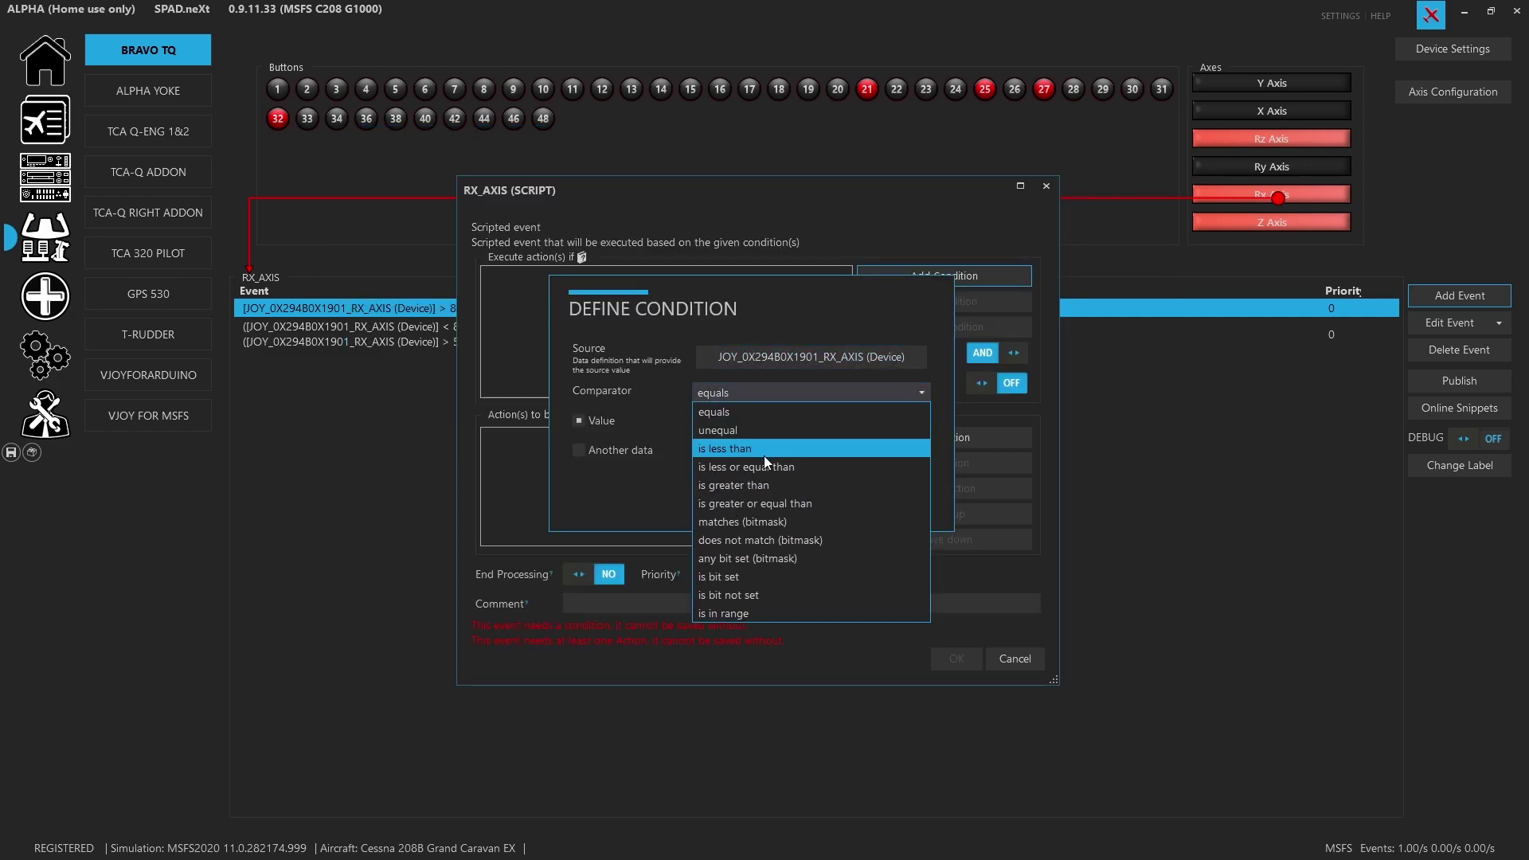
{"action": "left_click", "coordinate": [785, 487]}
{"action": "left_click", "coordinate": [749, 420]}
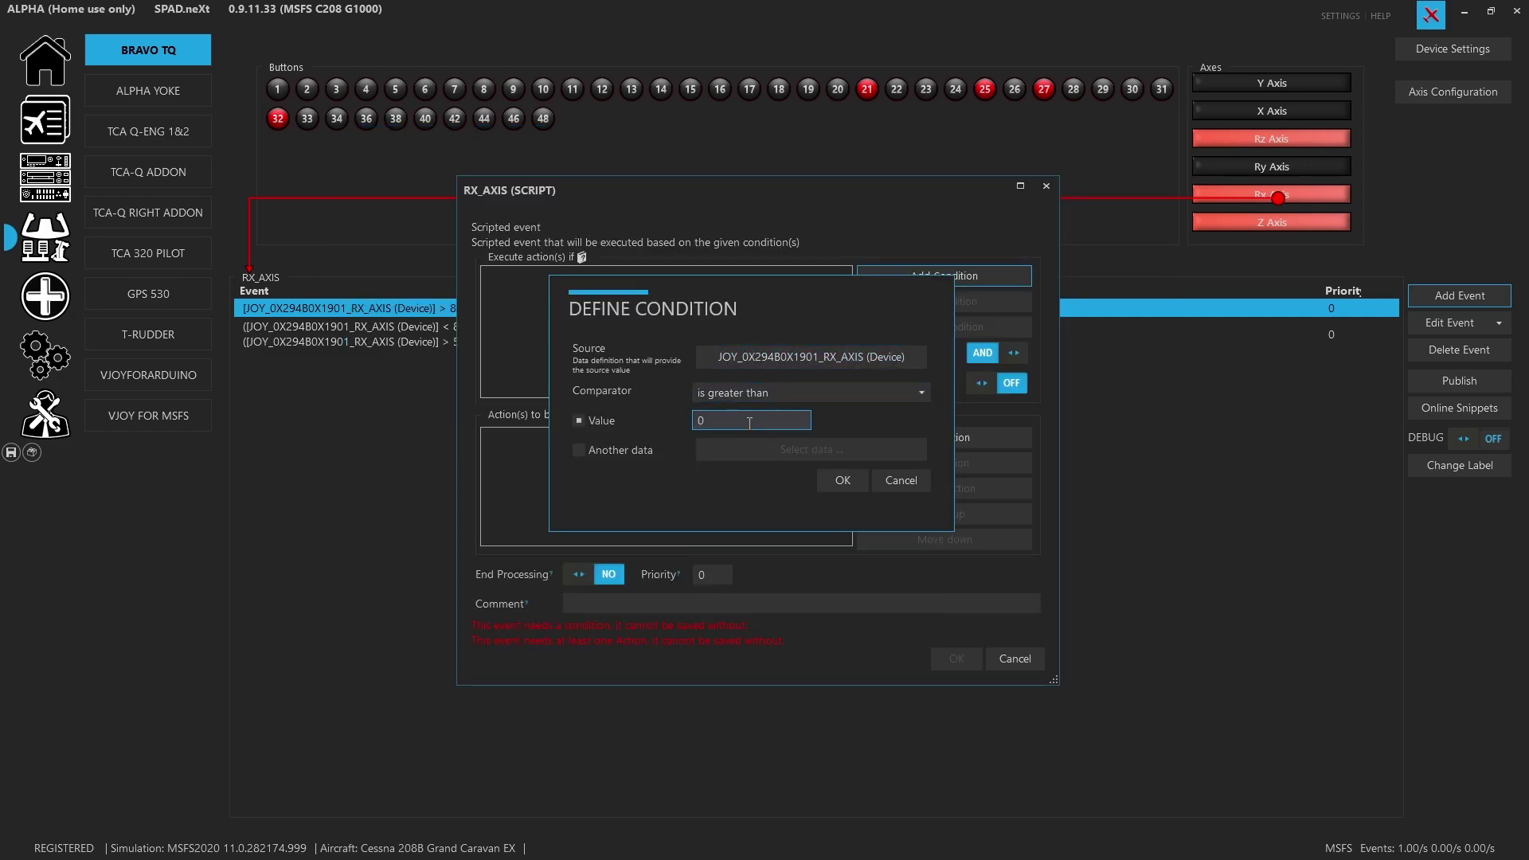
{"action": "type", "text": "85"}
{"action": "left_click", "coordinate": [843, 486]}
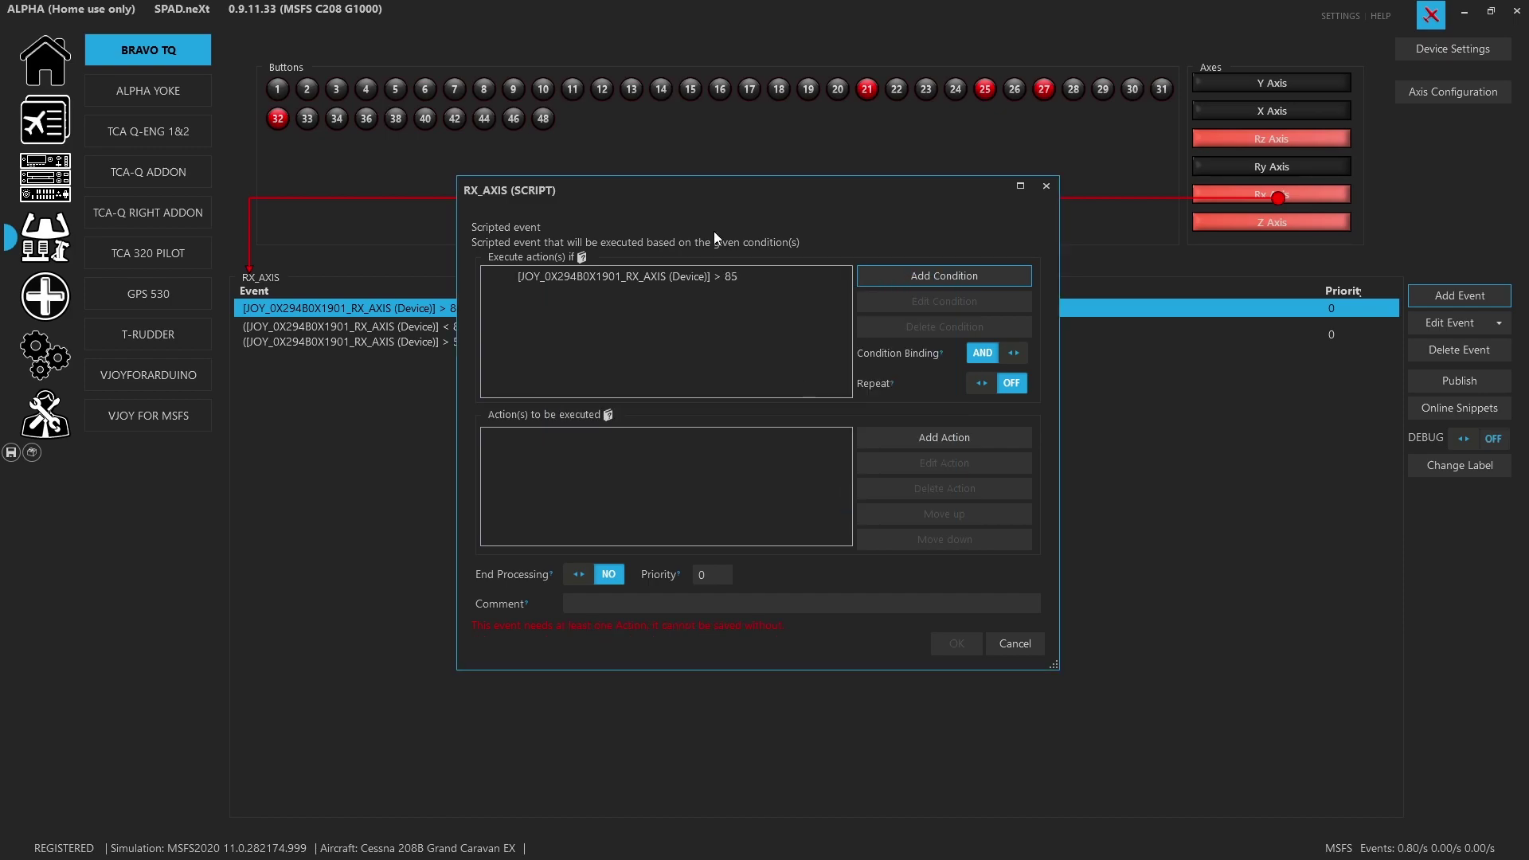
Add a virtual joystick action on vJoy #1 set to press/release a button, with Button #122 as target
{"action": "left_click", "coordinate": [892, 433]}
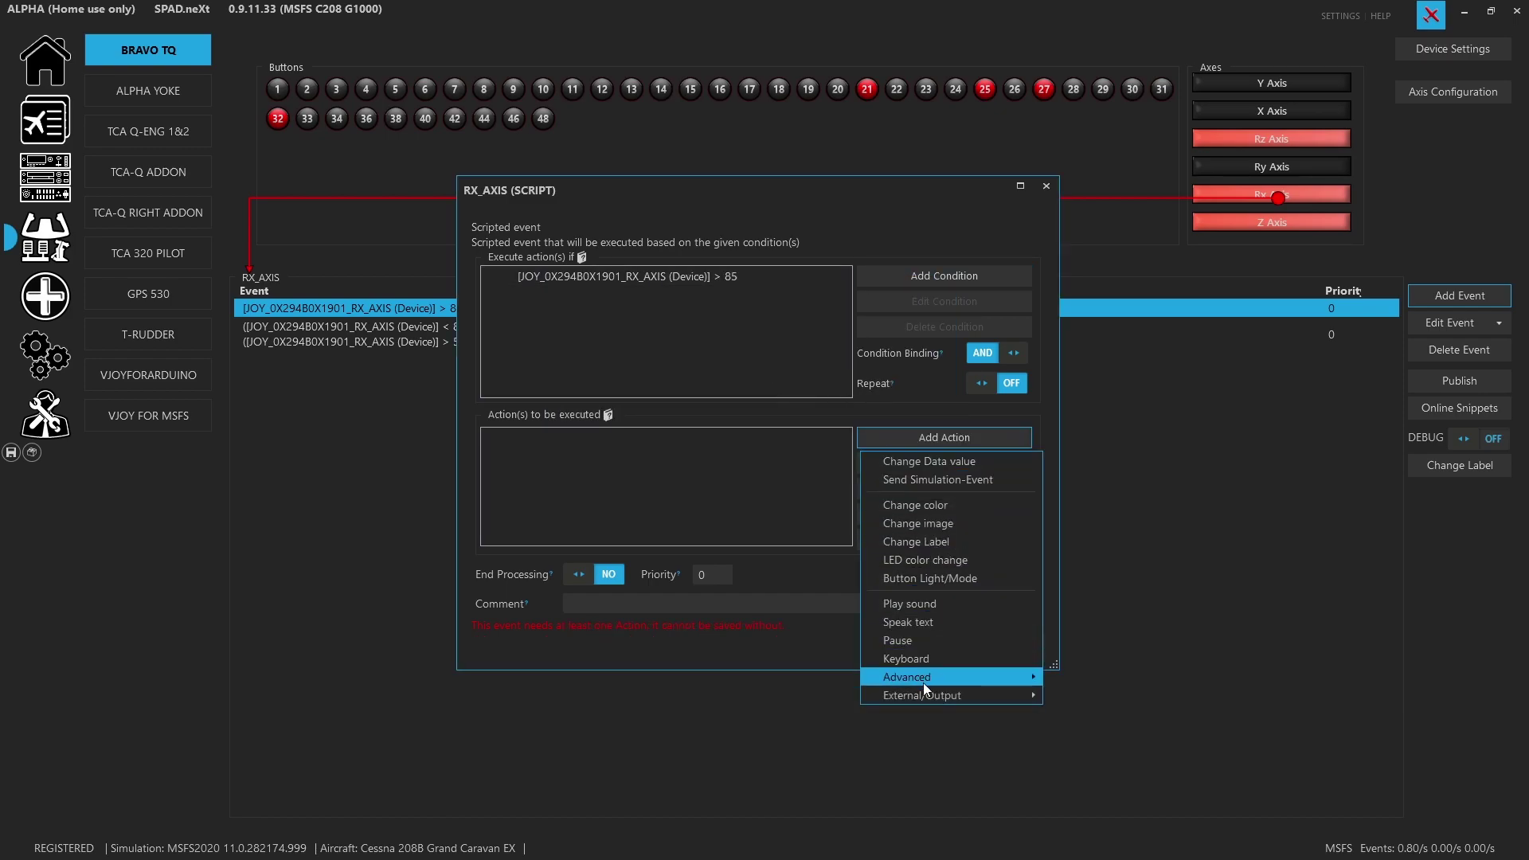
{"action": "mouse_move", "coordinate": [931, 683]}
{"action": "left_click", "coordinate": [1089, 656]}
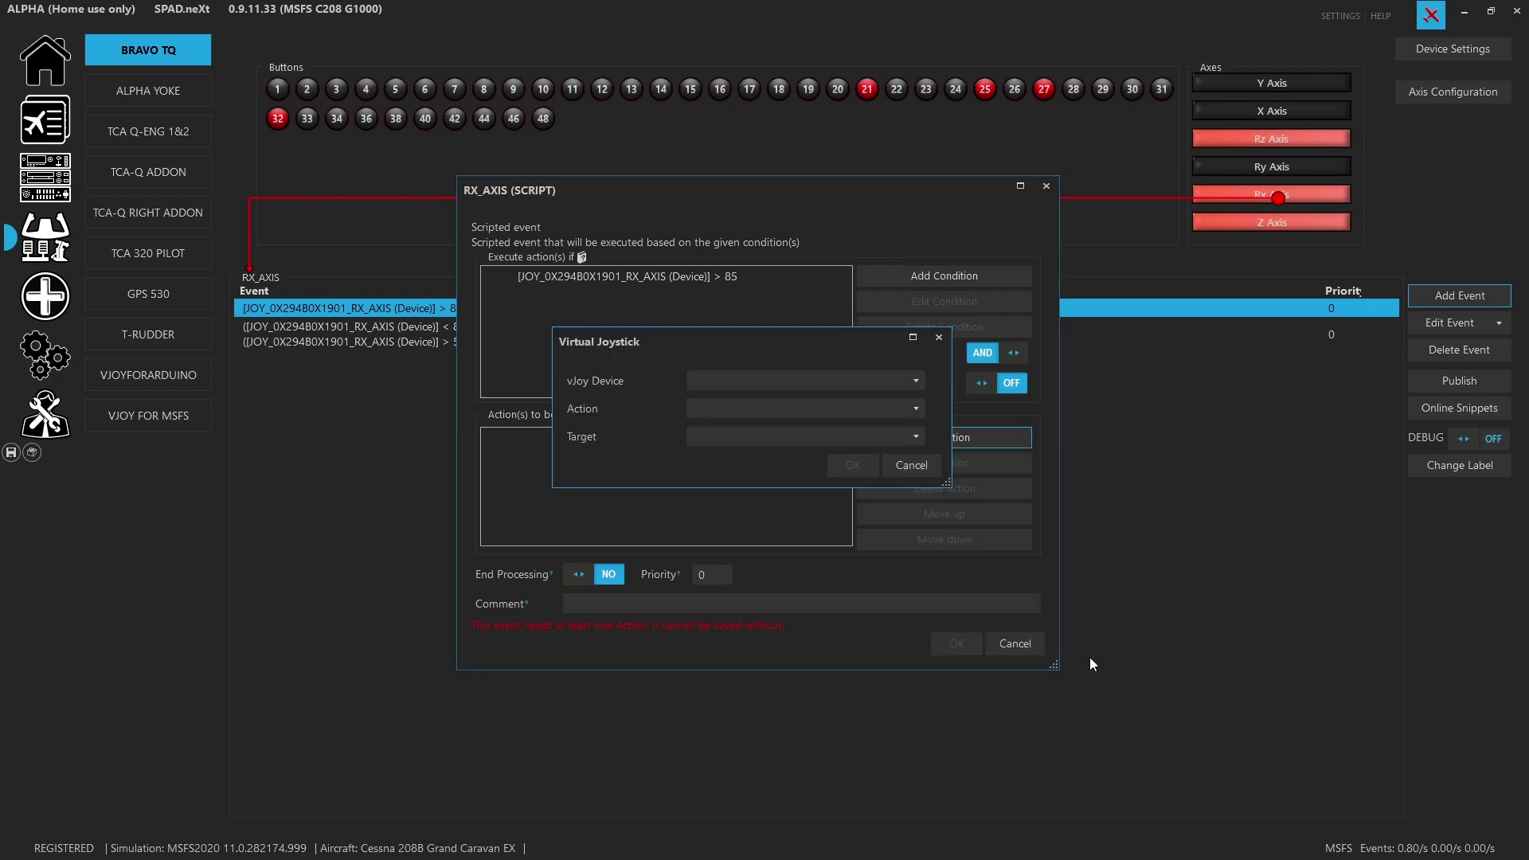
{"action": "left_click", "coordinate": [801, 381]}
{"action": "left_click", "coordinate": [790, 402]}
{"action": "left_click", "coordinate": [785, 438]}
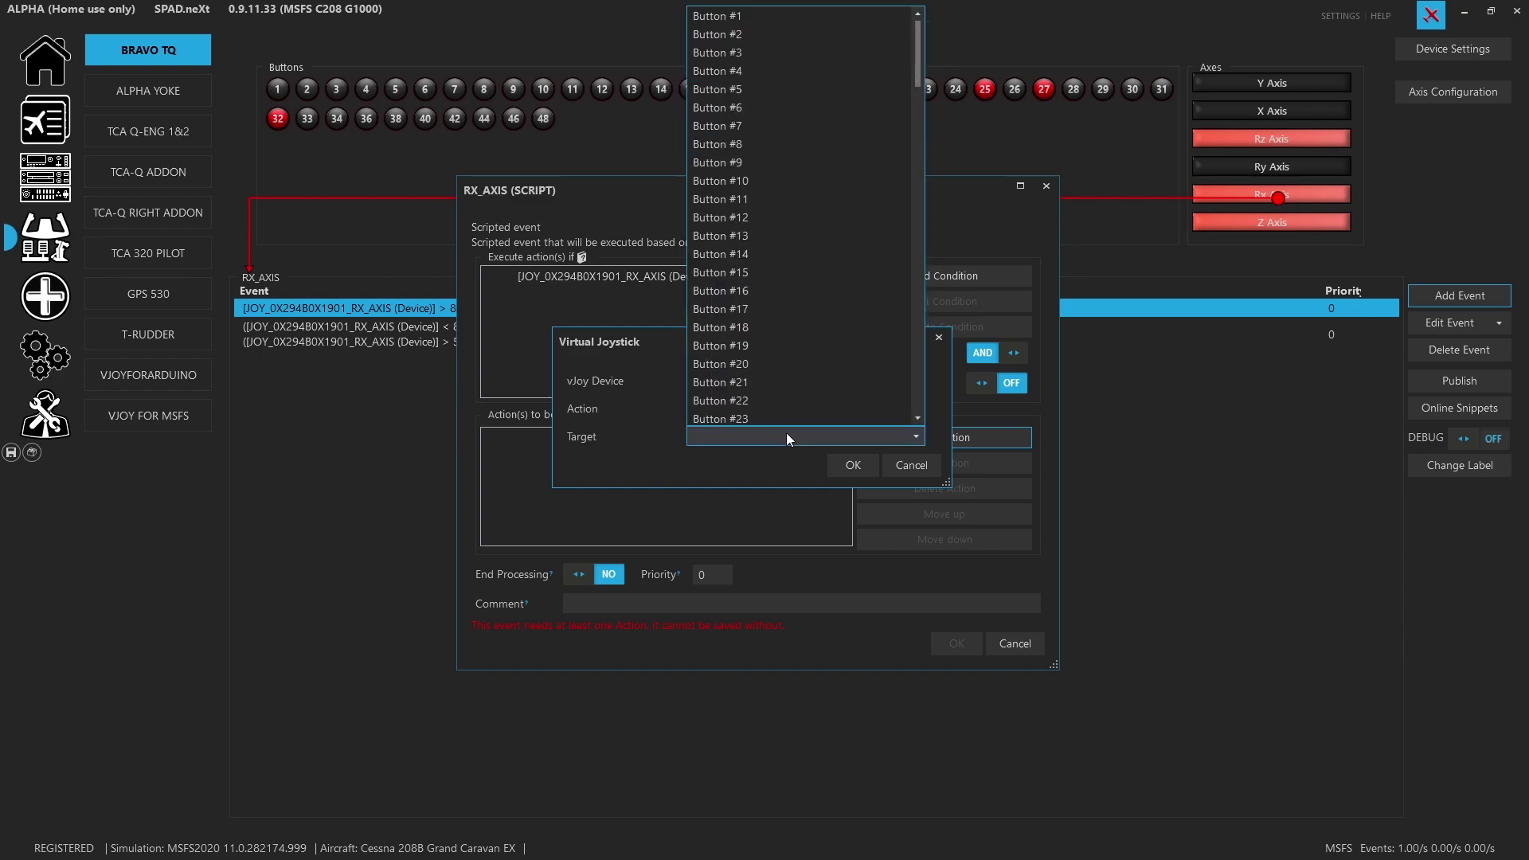
{"action": "scroll", "coordinate": [804, 382], "scroll_direction": "down", "scroll_amount": 20}
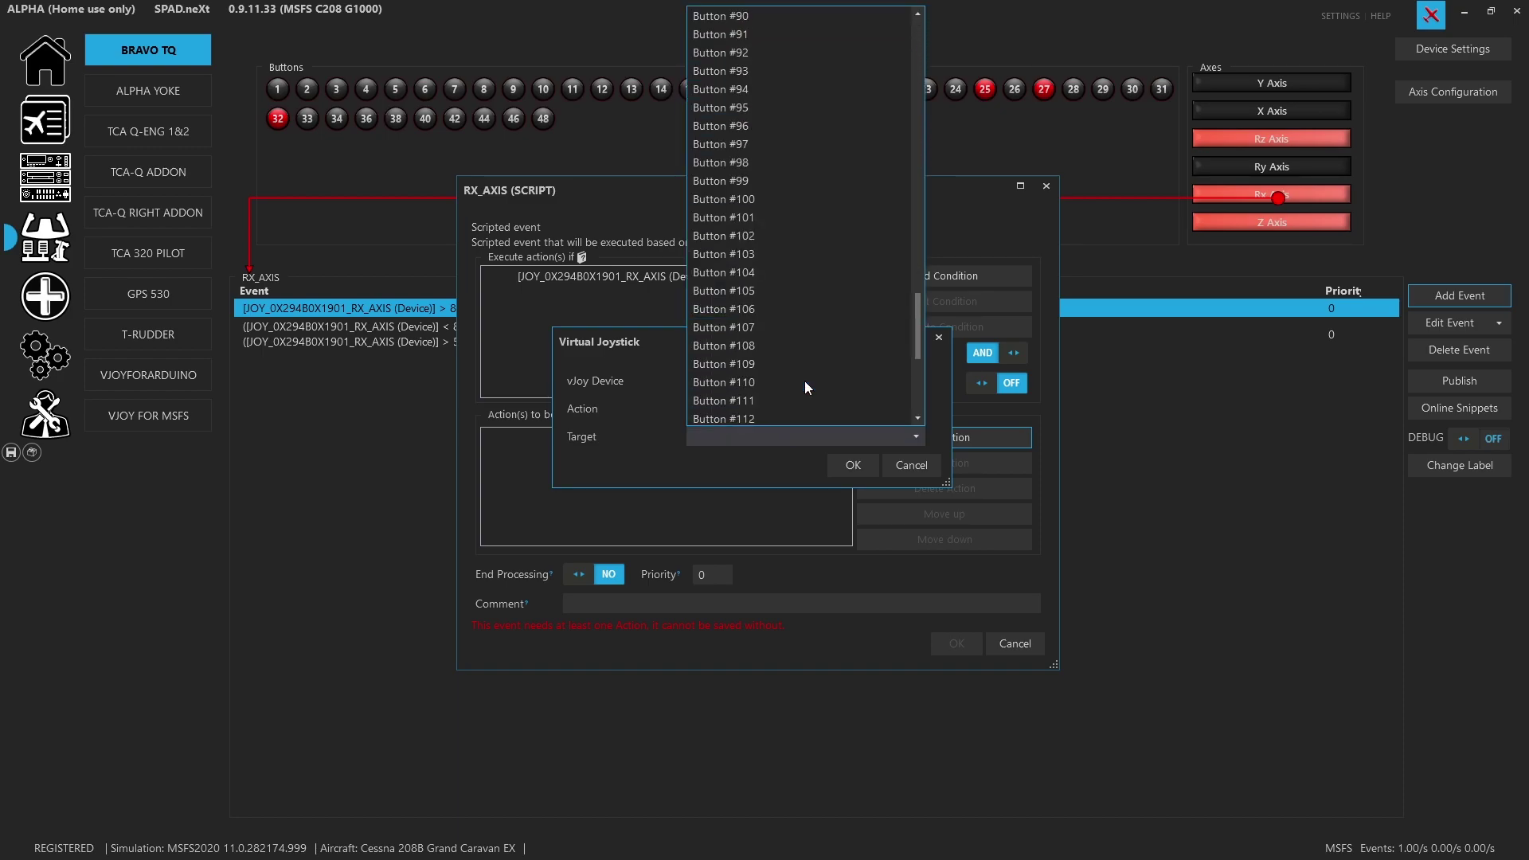
{"action": "scroll", "coordinate": [804, 381], "scroll_direction": "down", "scroll_amount": 5}
{"action": "left_click", "coordinate": [779, 328]}
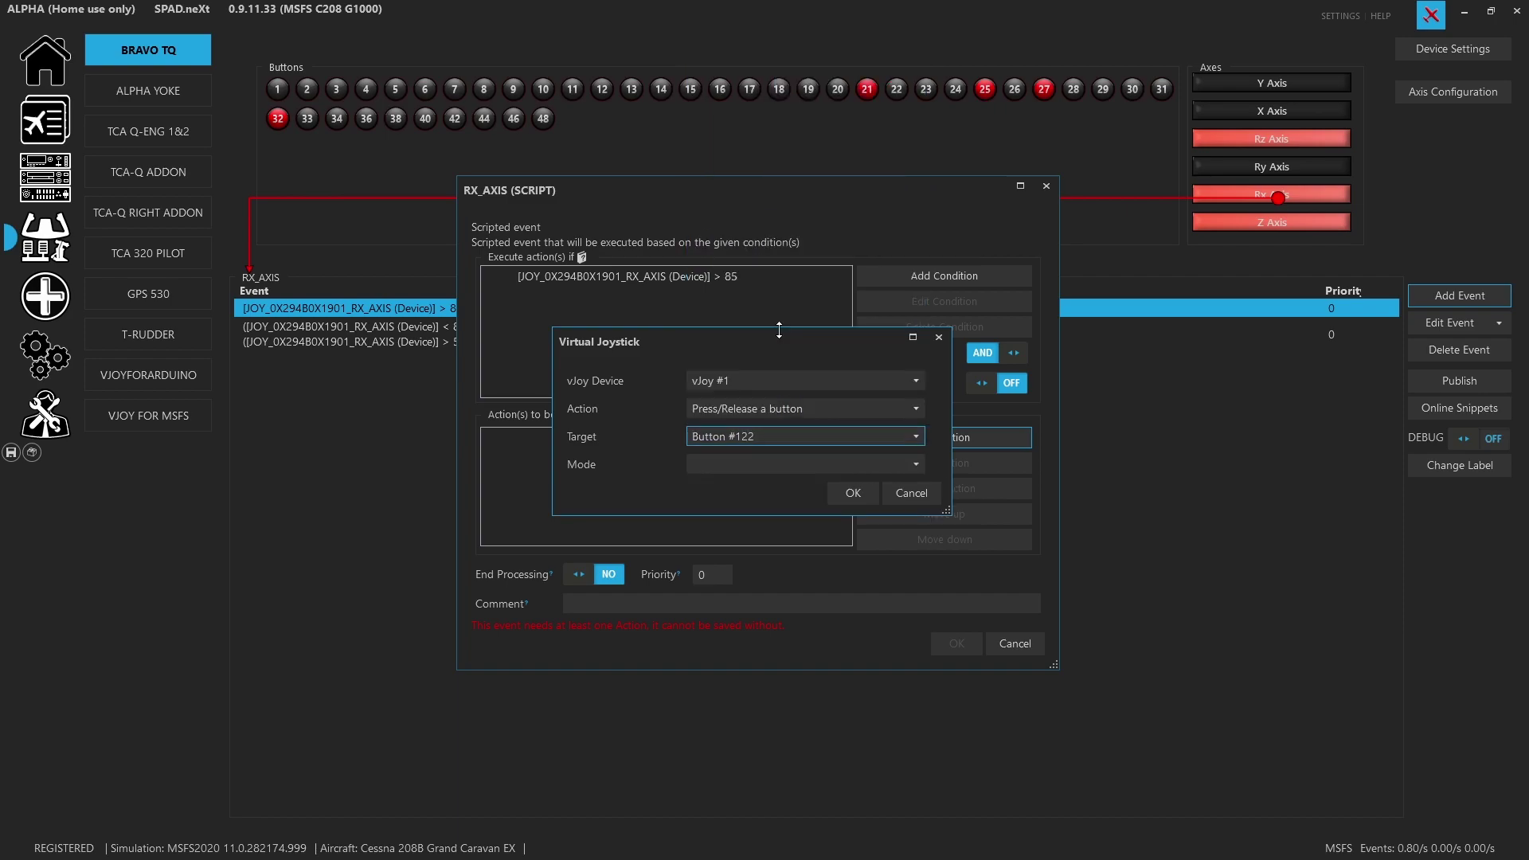
Use press and release as the joystick action's mode and turn on End Processing, discarding the new scripted event at the end
{"action": "left_click", "coordinate": [791, 462]}
{"action": "left_click", "coordinate": [773, 517]}
{"action": "left_click", "coordinate": [839, 488]}
{"action": "left_click", "coordinate": [571, 571]}
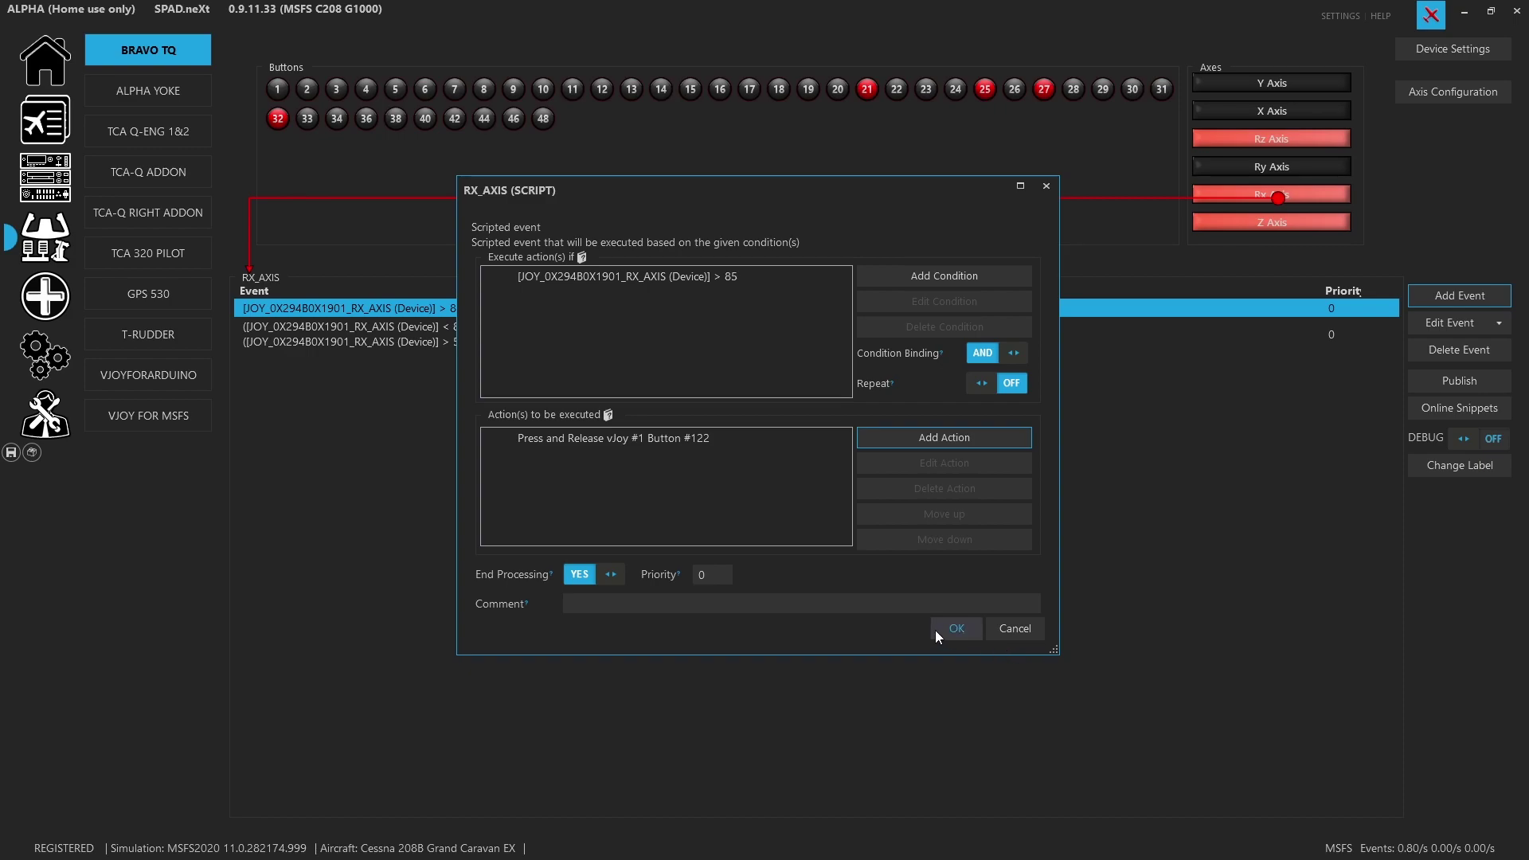
{"action": "left_click", "coordinate": [1016, 628]}
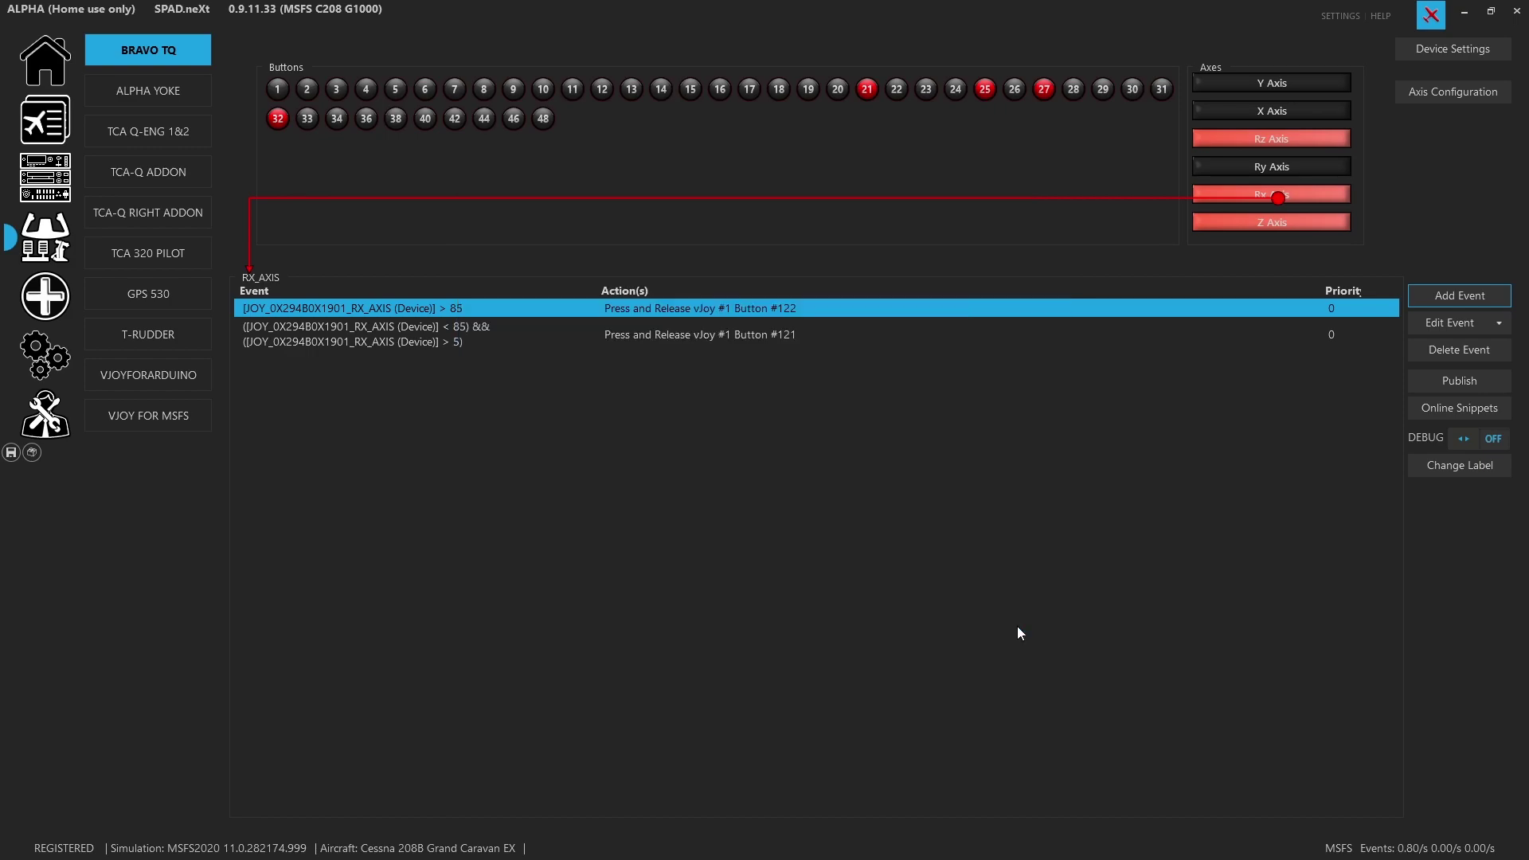
Review the Rx axis event for values between 5 and 85 and close it without changes
{"action": "left_click", "coordinate": [681, 342]}
{"action": "double_click", "coordinate": [680, 341]}
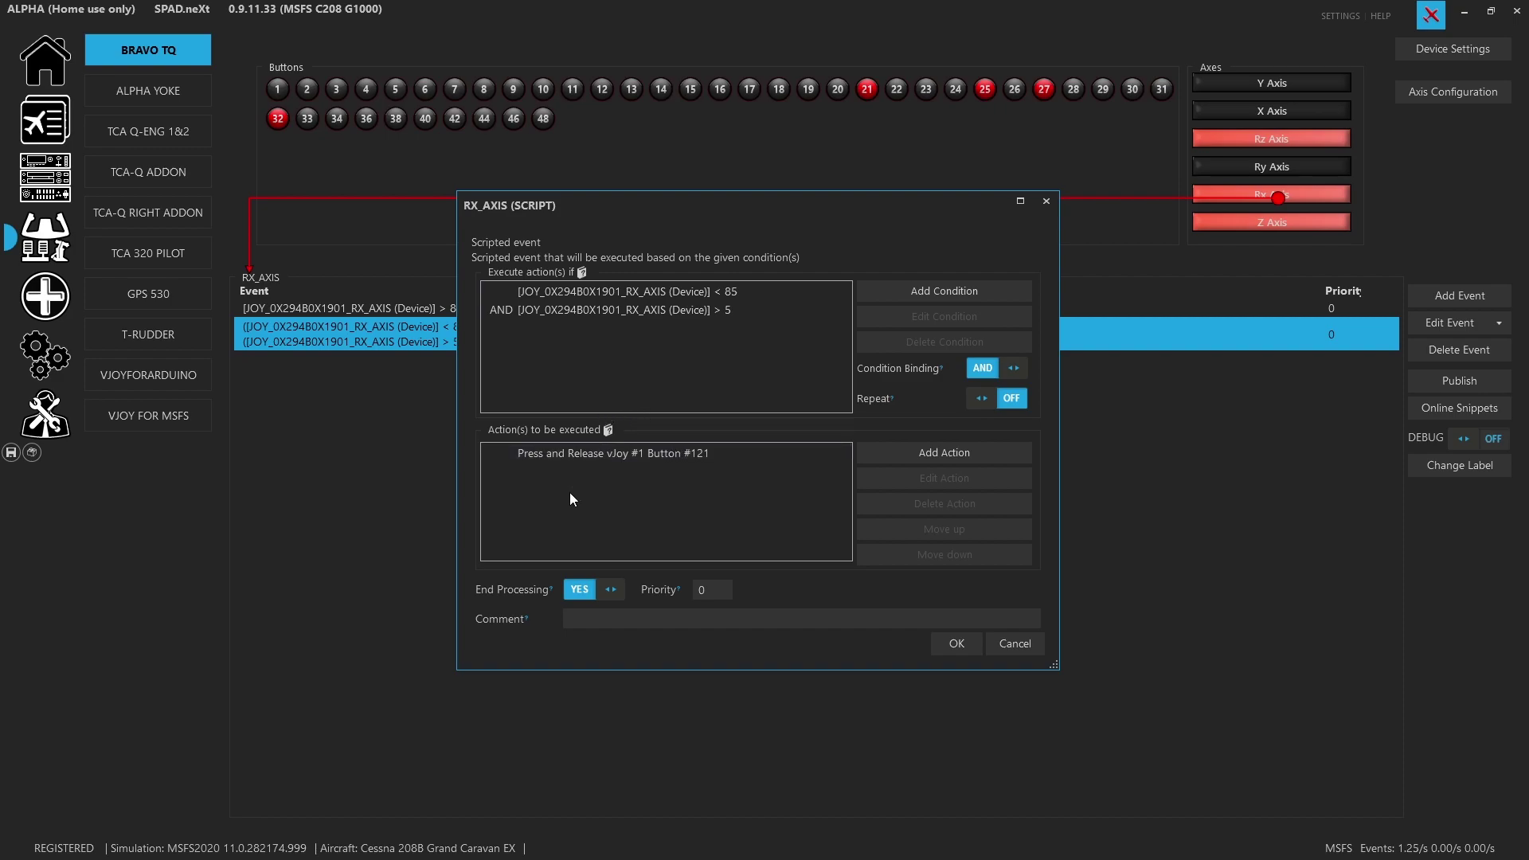
{"action": "left_click", "coordinate": [1032, 653]}
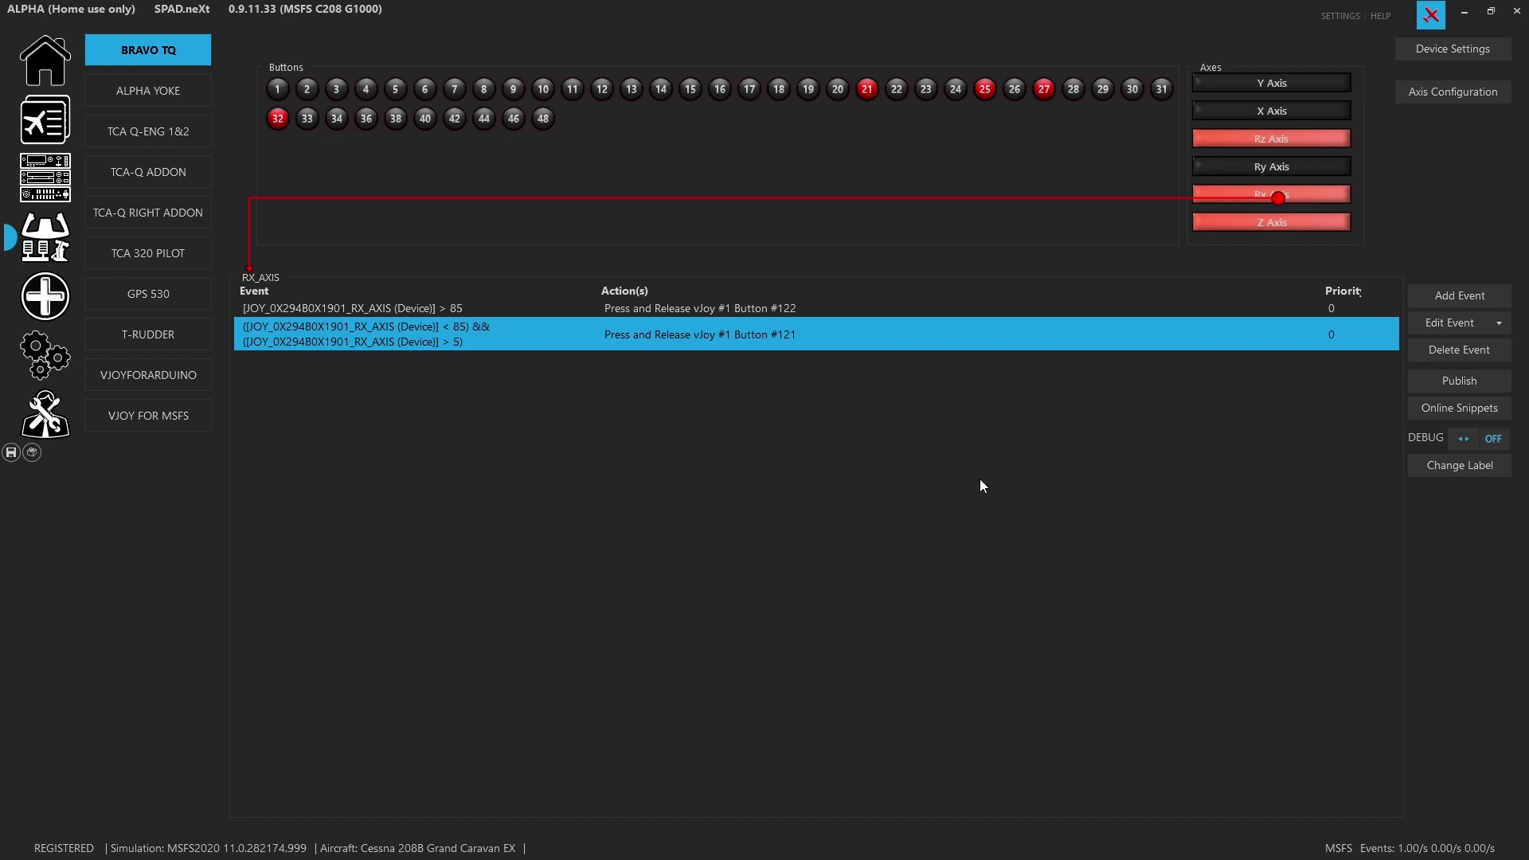
Show the events assigned to Button 26 and Button 28 on BRAVO TQ and check Button 28's configuration
{"action": "left_click", "coordinate": [1015, 91]}
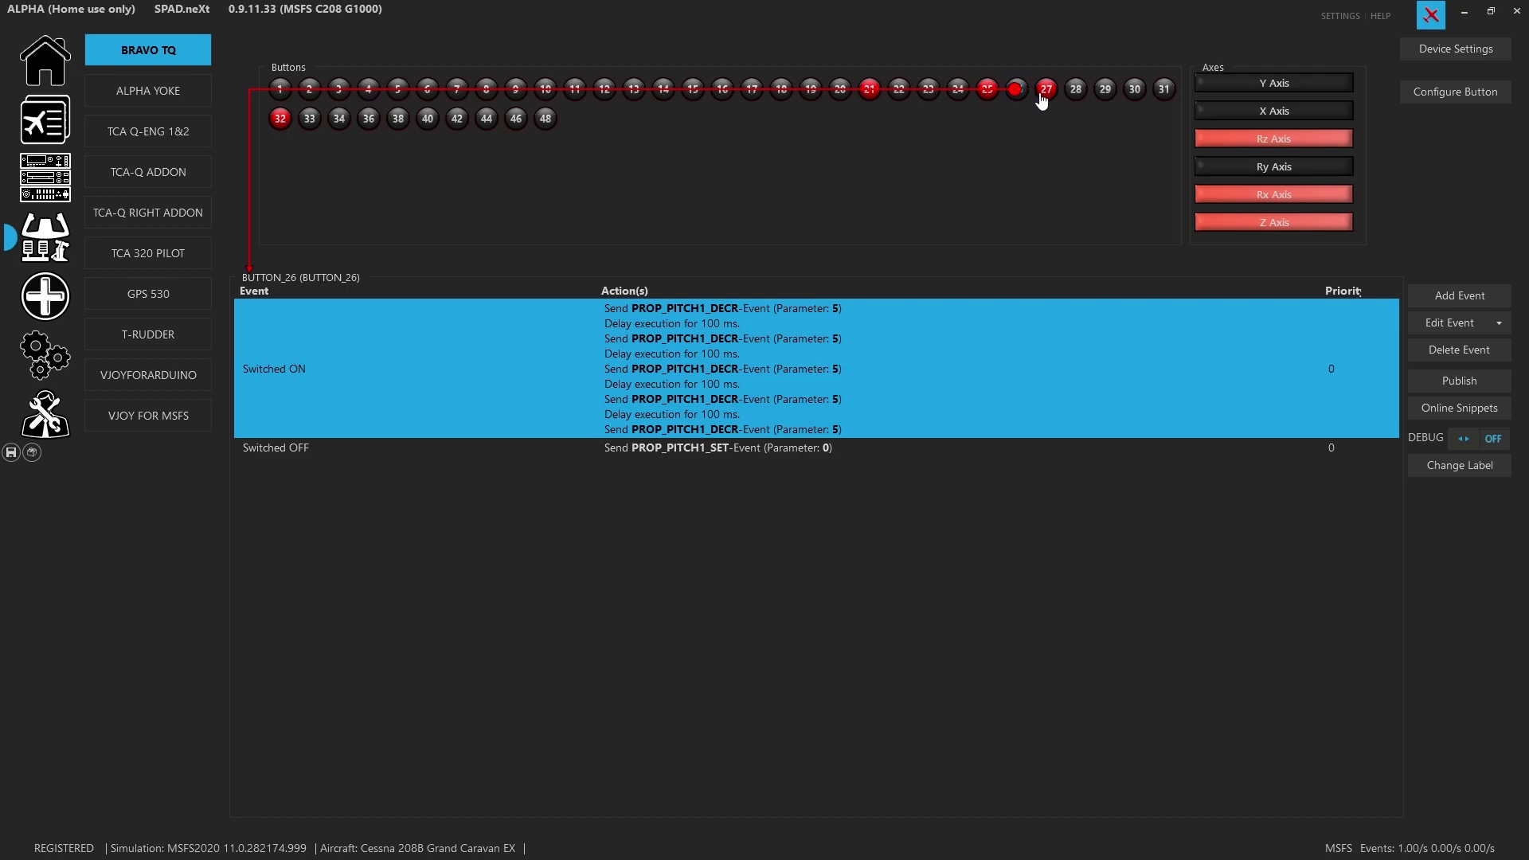
{"action": "left_click", "coordinate": [1076, 90]}
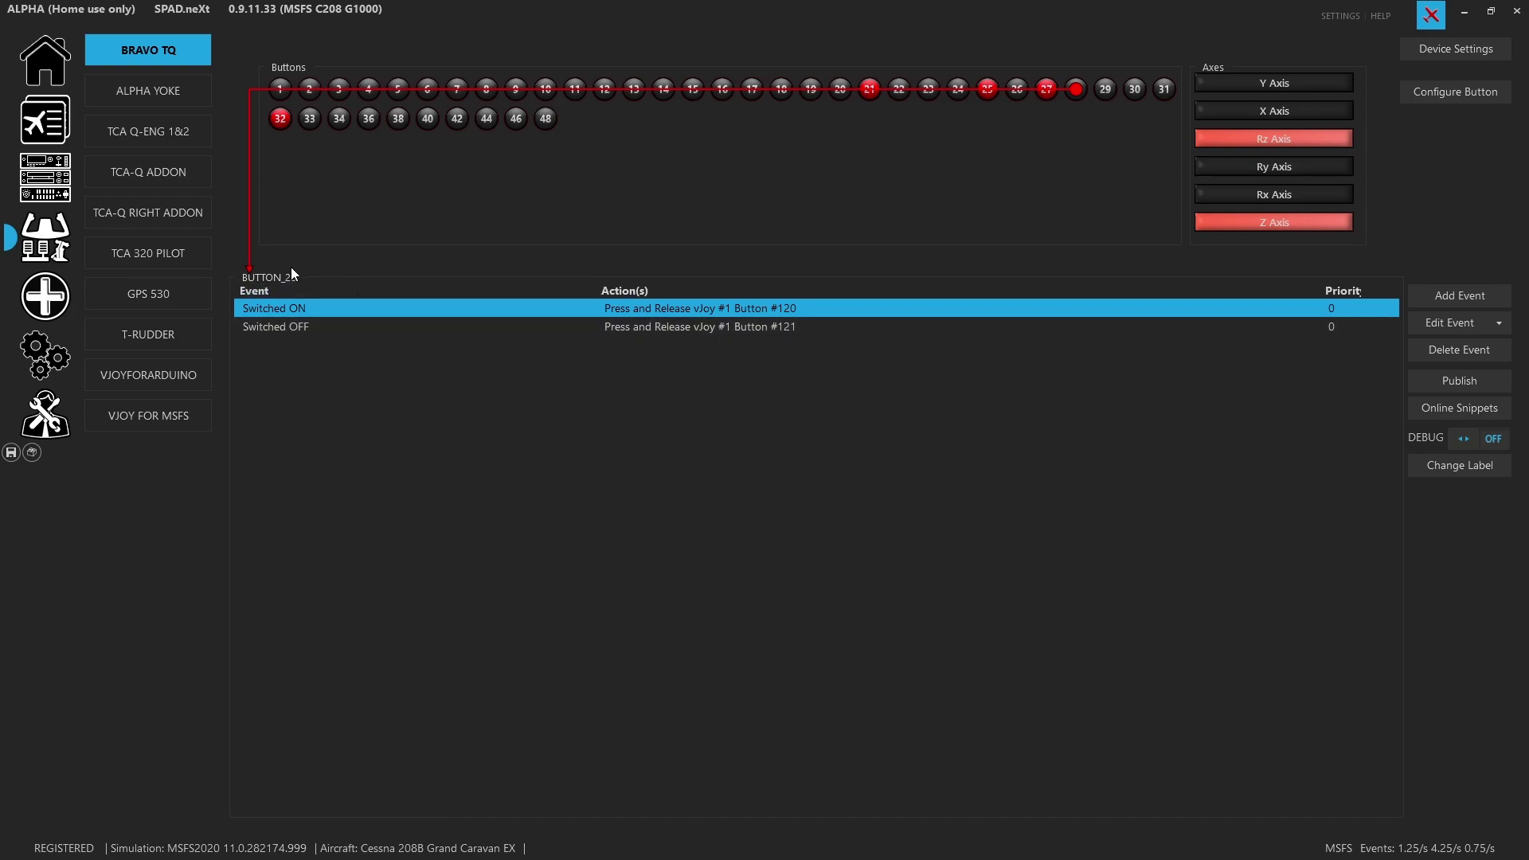
{"action": "left_click", "coordinate": [1430, 98]}
{"action": "left_click", "coordinate": [914, 519]}
Review Button 28's Switched ON and Switched OFF events and save the profile
{"action": "double_click", "coordinate": [652, 305]}
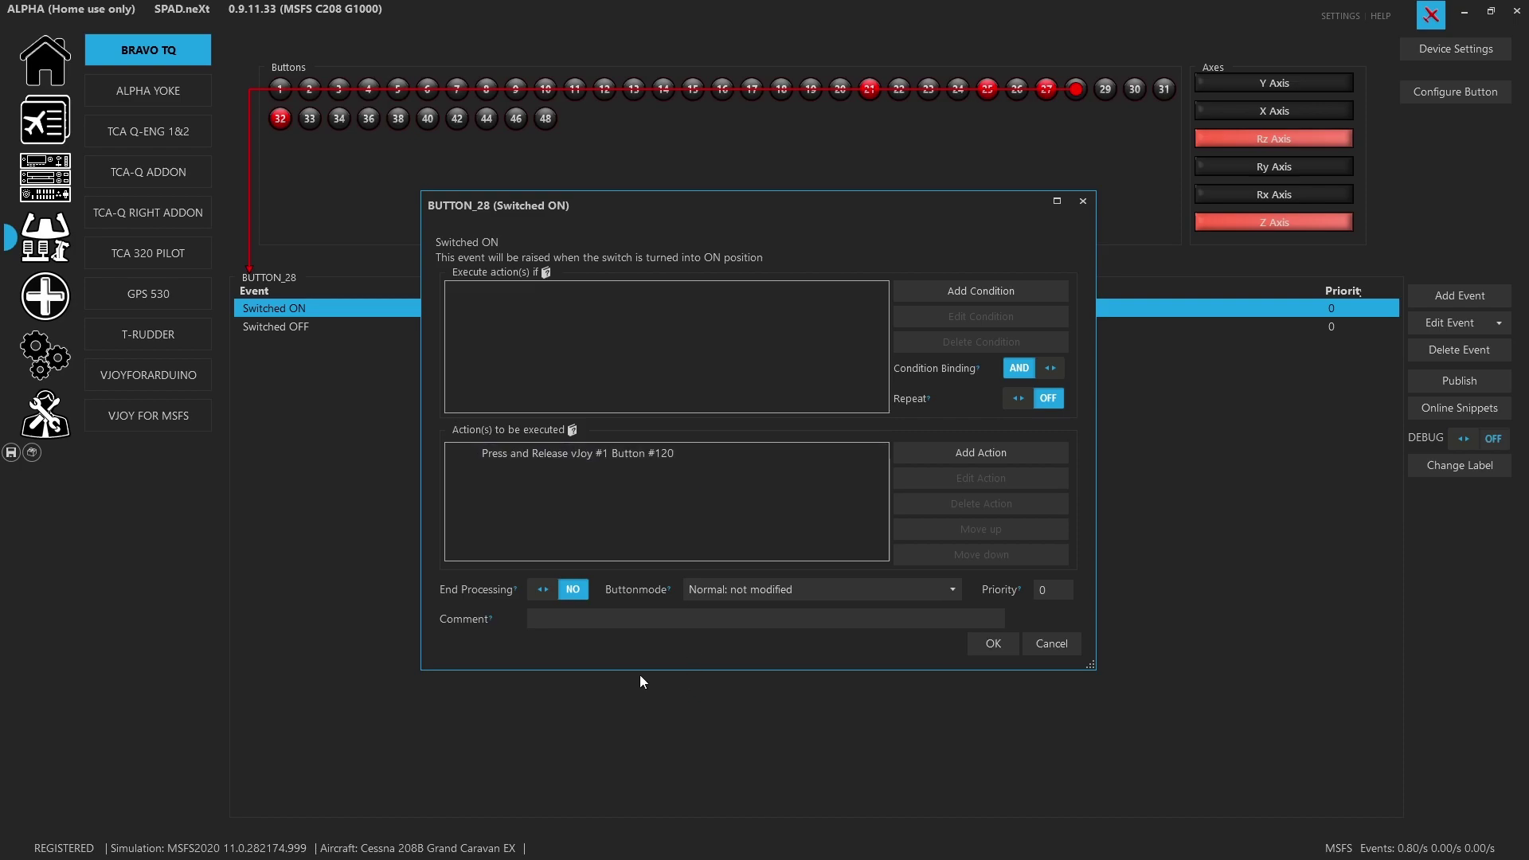
{"action": "left_click", "coordinate": [991, 645]}
{"action": "double_click", "coordinate": [783, 327]}
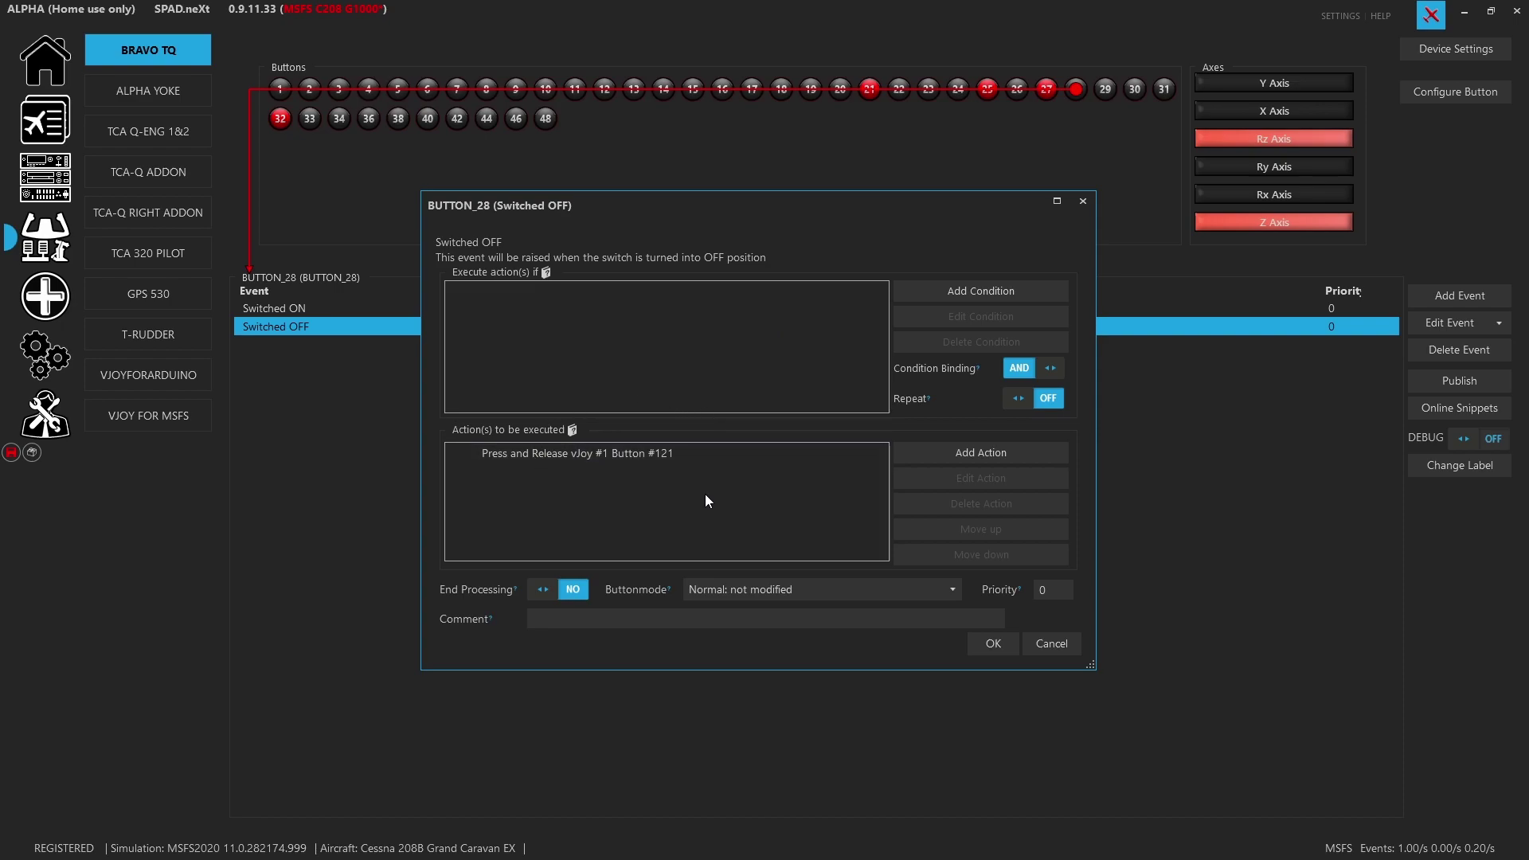
{"action": "left_click", "coordinate": [1059, 646]}
{"action": "left_click", "coordinate": [10, 454]}
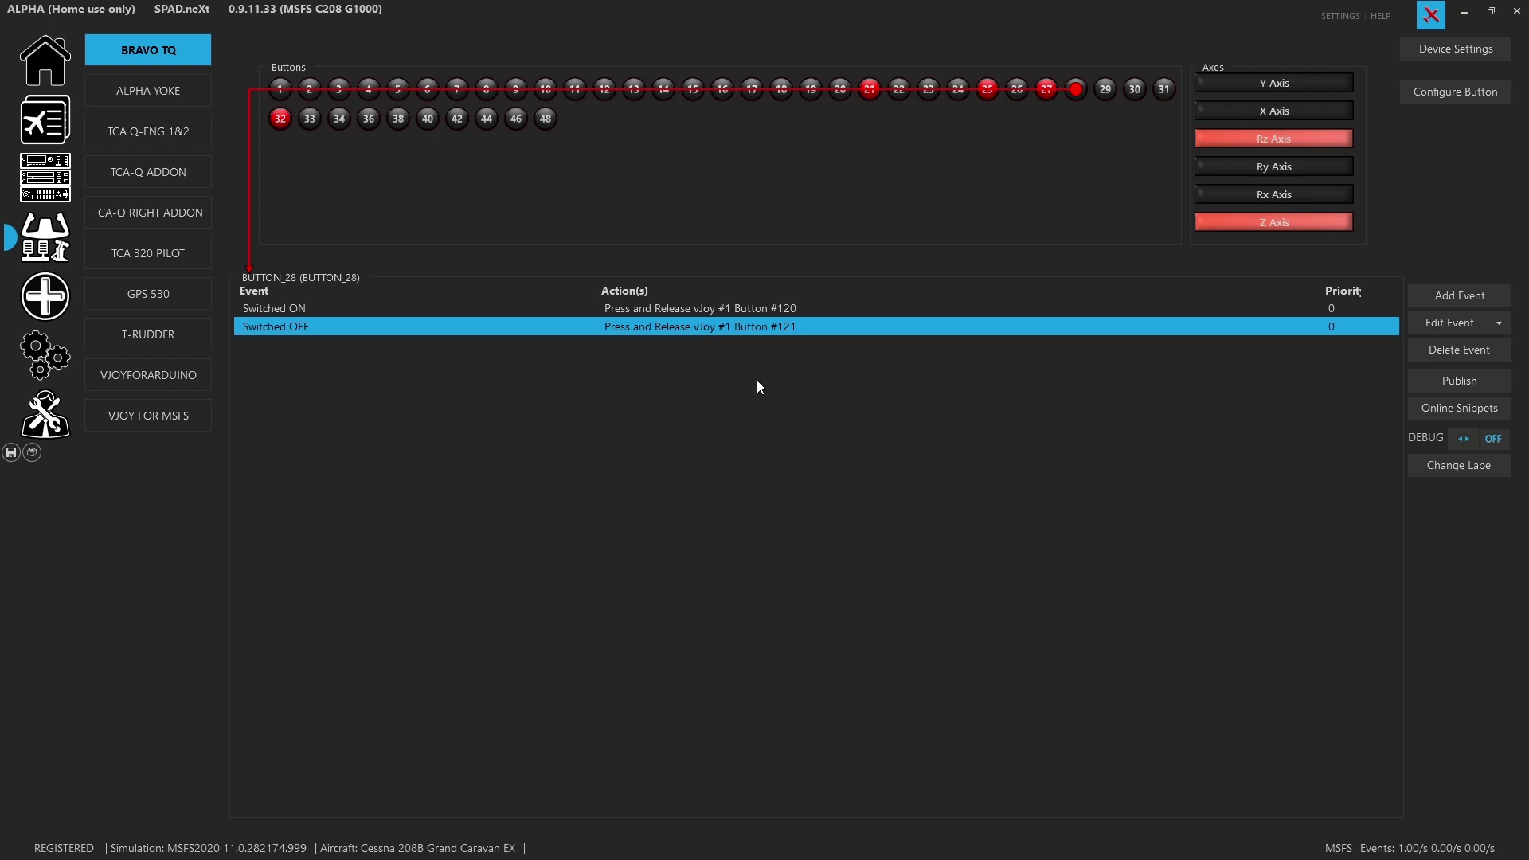